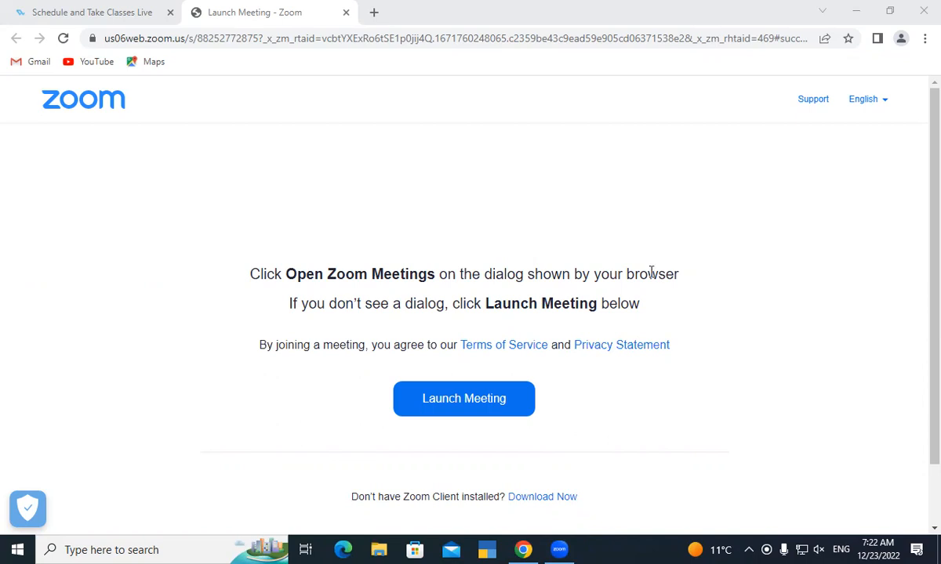
# - Launch Microsoft Access by running msaccess
pyautogui.click(650, 206)
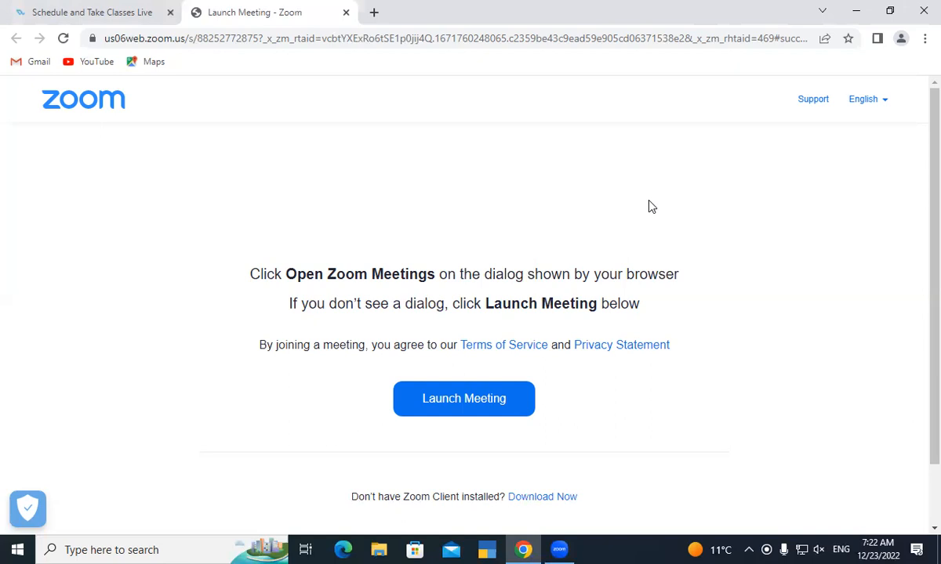
pyautogui.press('super+r')
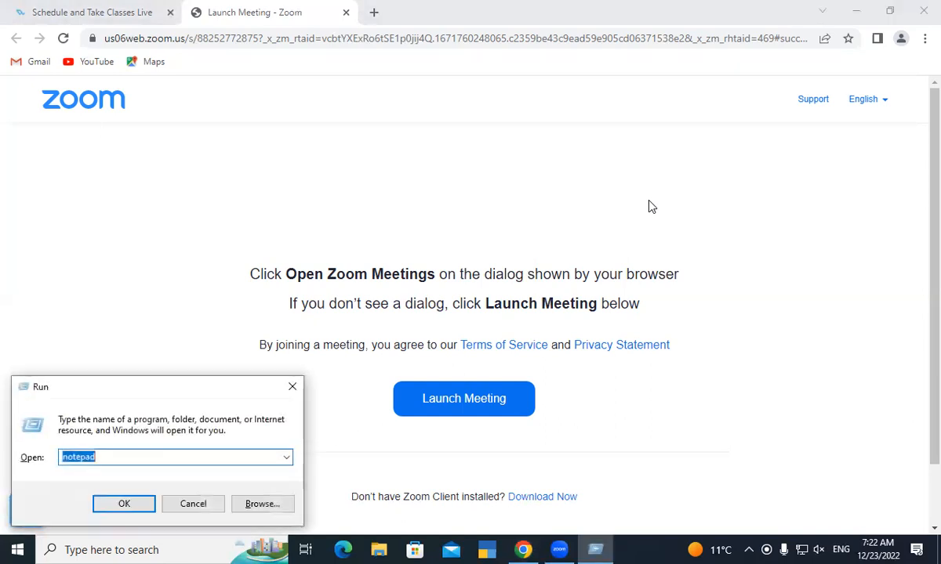
pyautogui.write('ms')
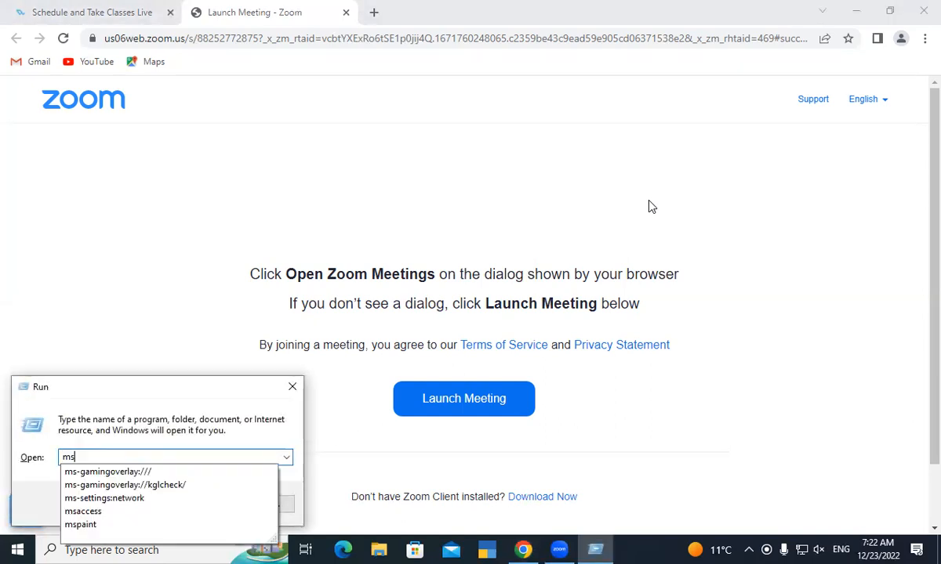
pyautogui.press('Down')
pyautogui.press('Down')
pyautogui.press('Down')
pyautogui.press('Down')
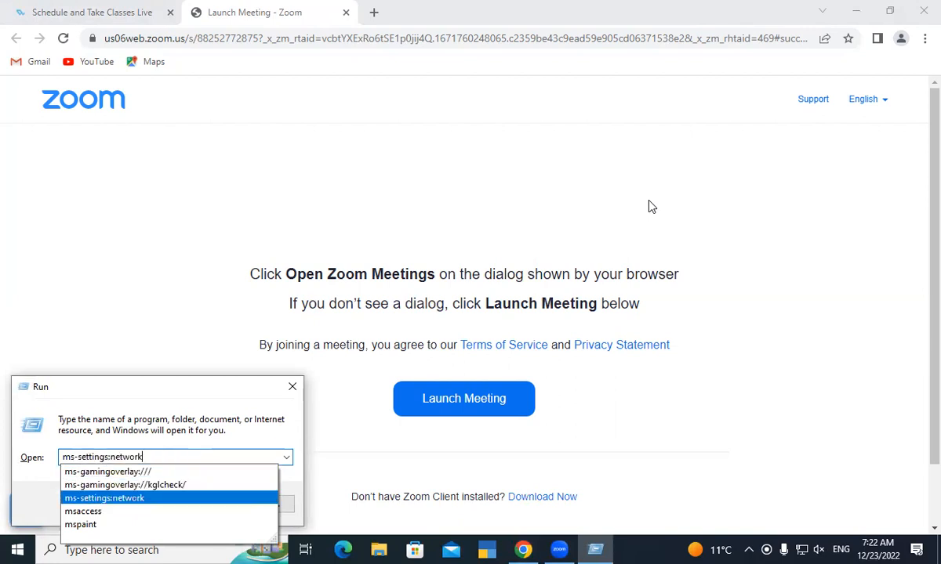
pyautogui.press('Return')
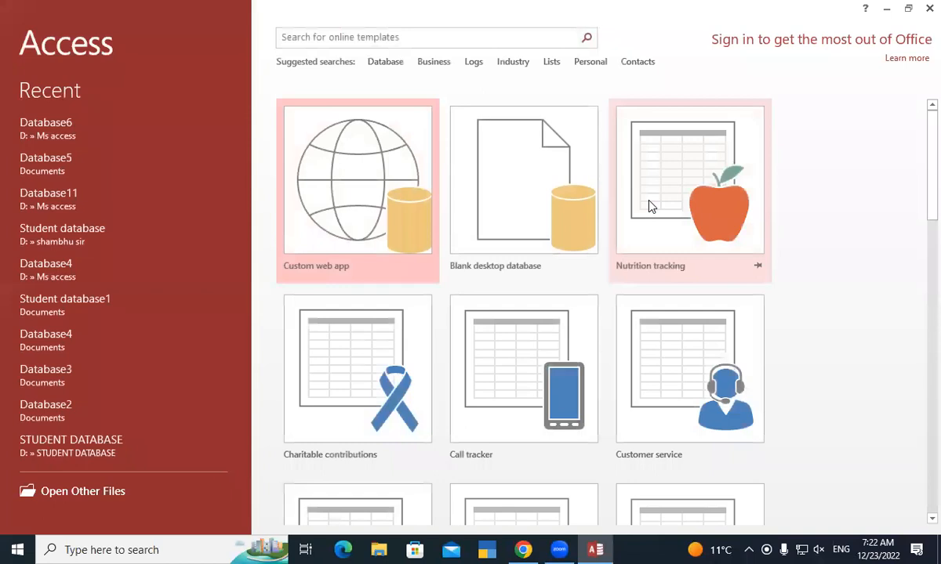
# - Create a blank desktop database and open its first table in Design View, saving the table as Table1
pyautogui.click(510, 184)
pyautogui.click(487, 324)
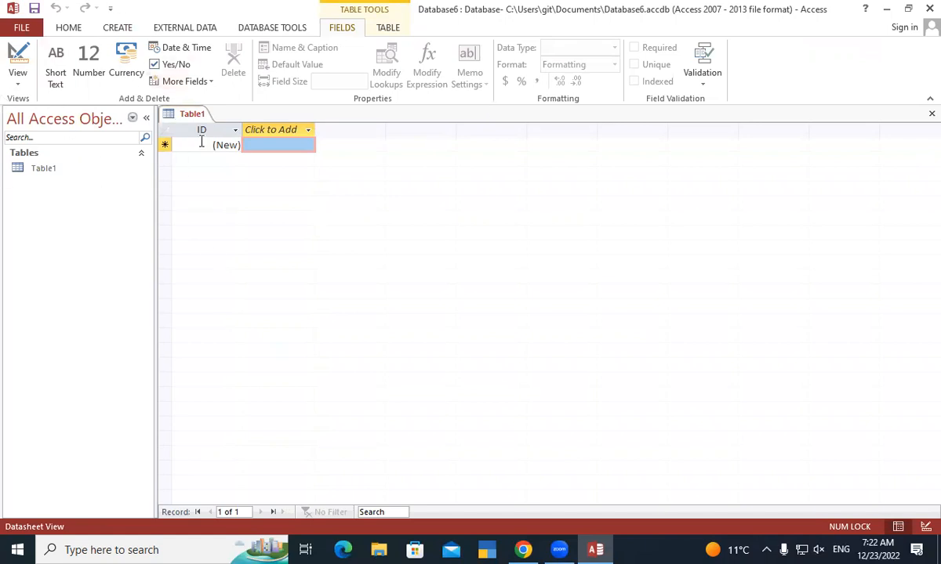
pyautogui.click(119, 28)
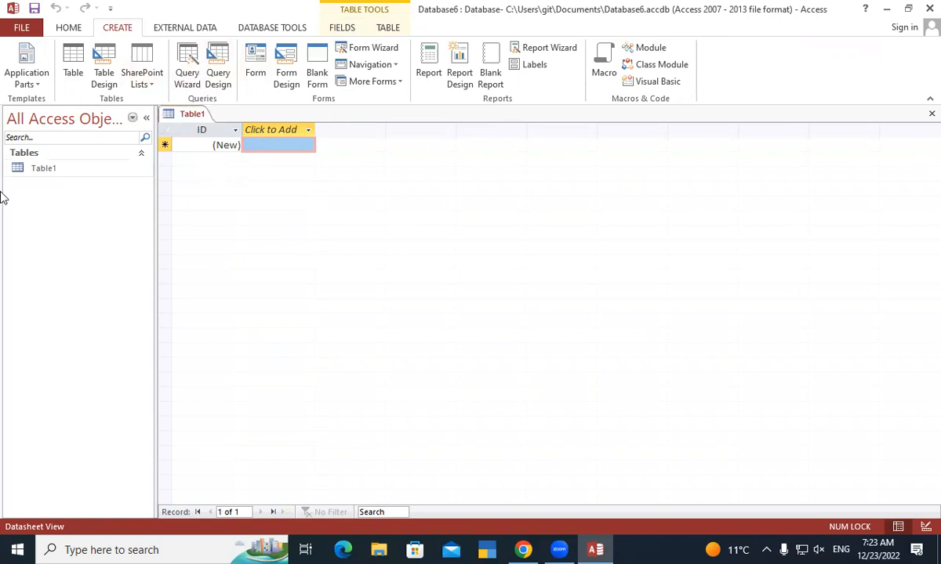
pyautogui.rightClick(183, 116)
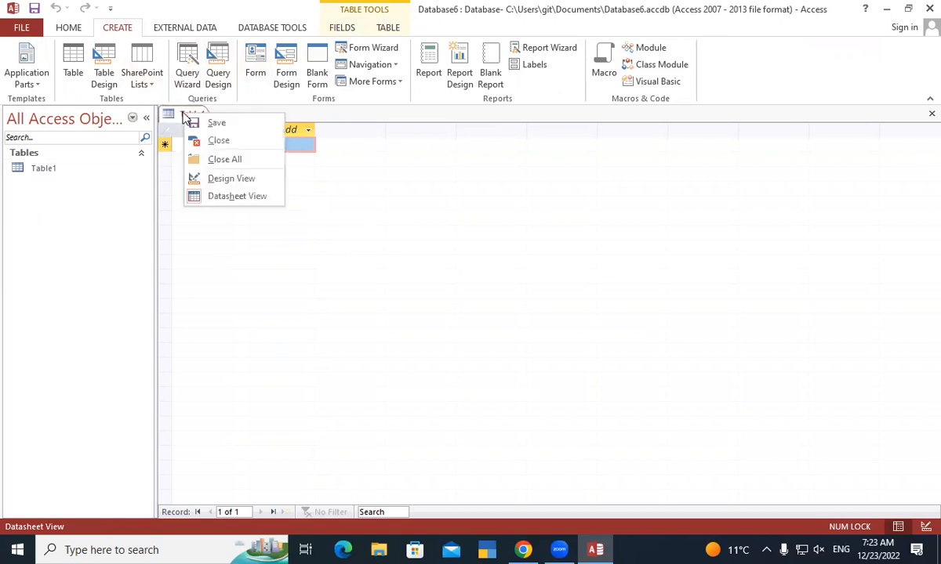
pyautogui.click(237, 178)
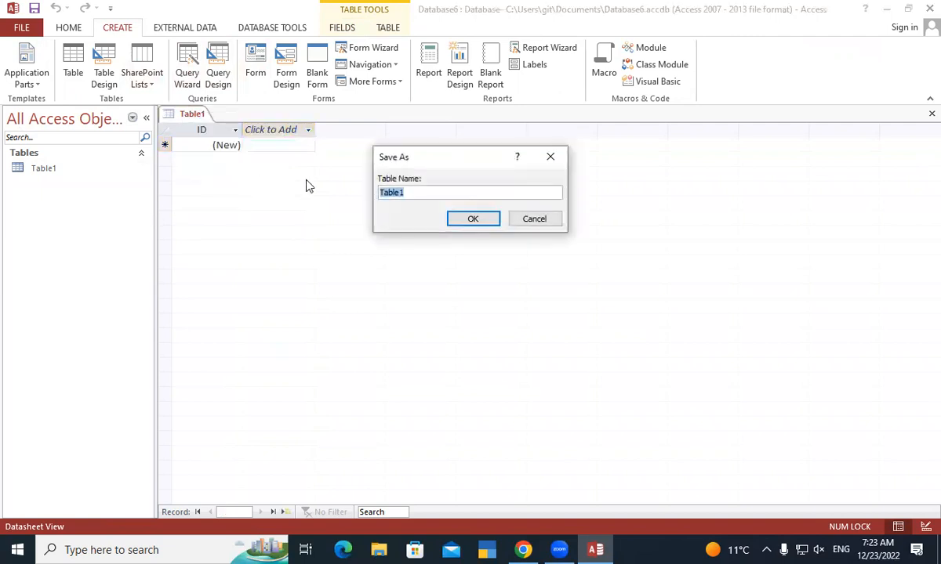
pyautogui.click(473, 220)
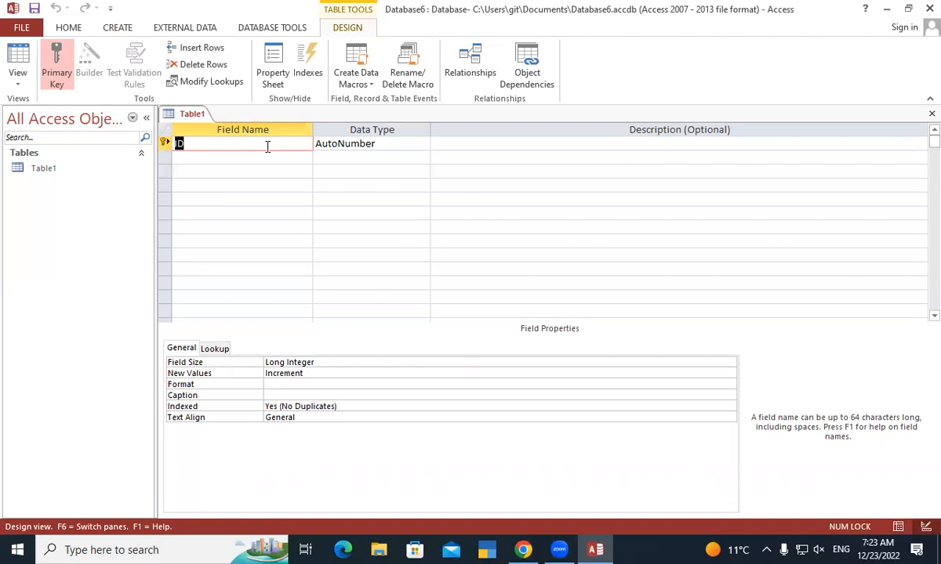
# - Rename the primary key field to Roll No and set its data type to Number
pyautogui.write('Roll No')
pyautogui.press('Tab')
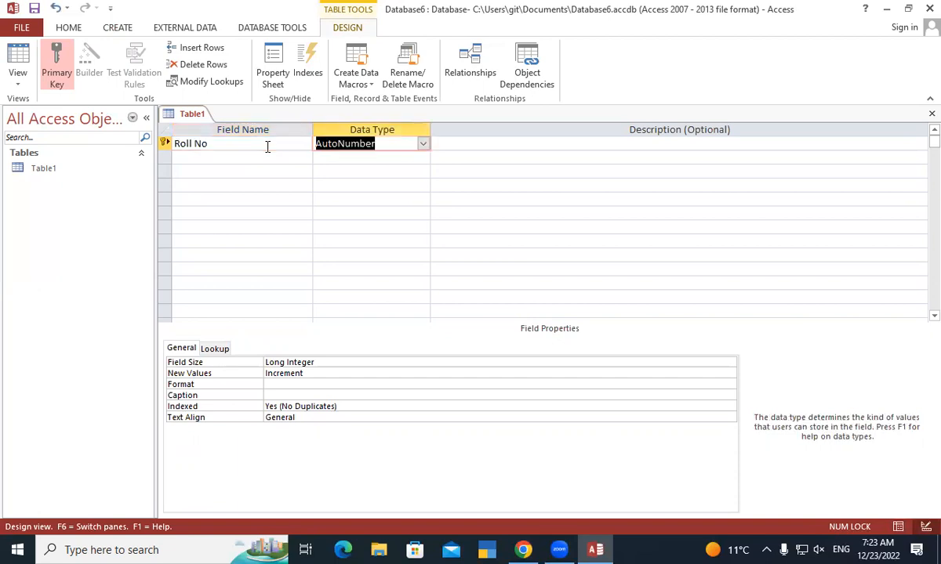
pyautogui.write('N')
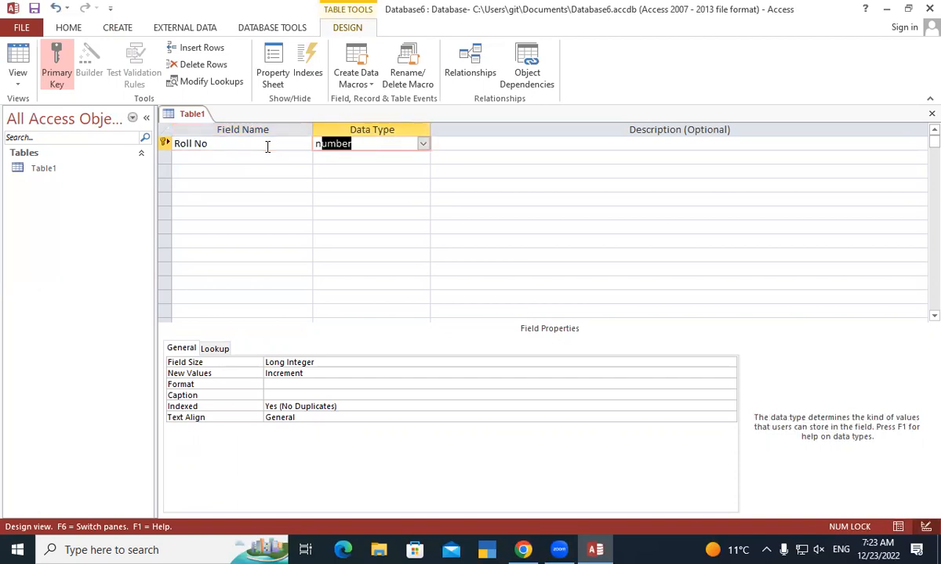
pyautogui.press('Tab')
pyautogui.press('Tab')
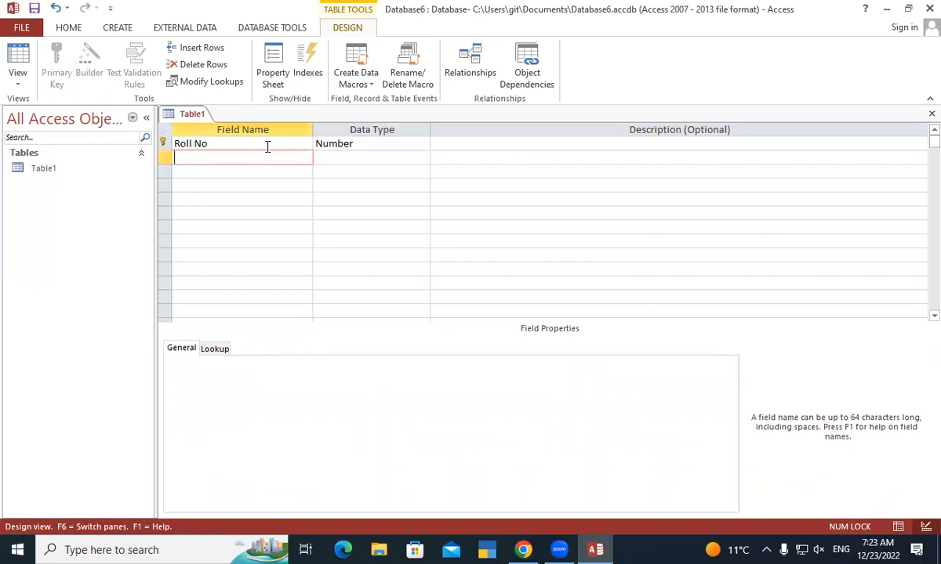
# - Add two Short Text fields named Student Name and Address below Roll No
pyautogui.write('Student Name')
pyautogui.press('Tab')
pyautogui.press('Tab')
pyautogui.press('Tab')
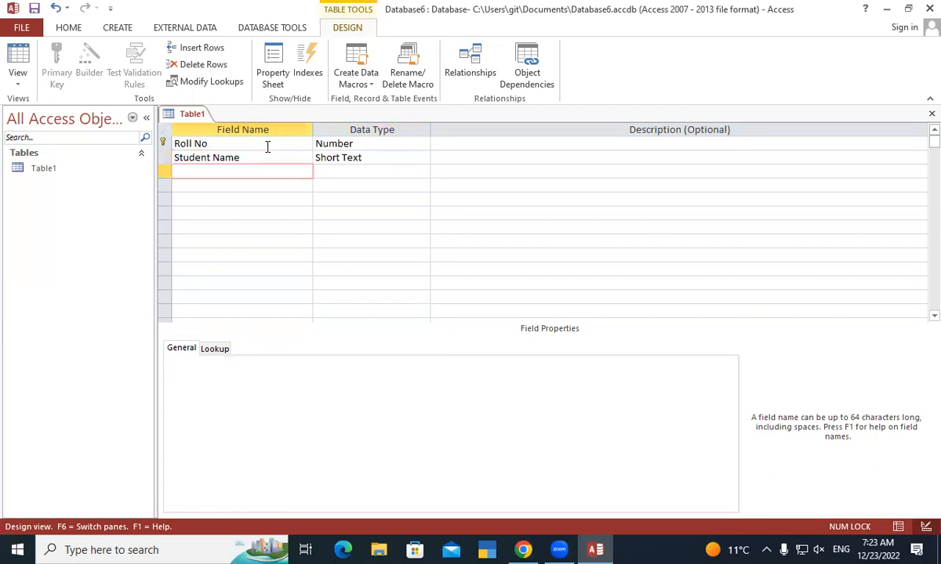
pyautogui.write('Address')
pyautogui.press('Tab')
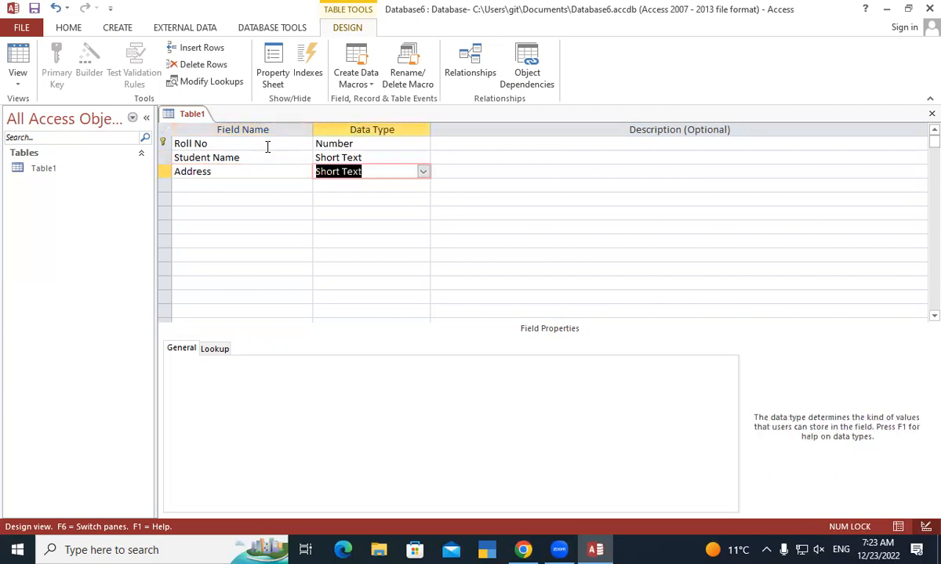
pyautogui.press('Tab')
pyautogui.press('Tab')
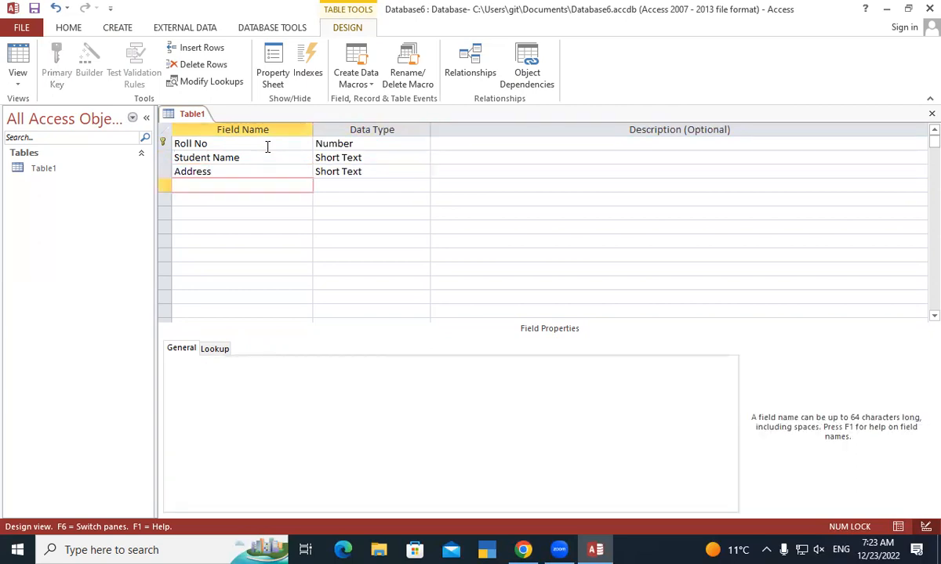
# - Add a Short Text field named Status below Address and save the table design
pyautogui.write('S')
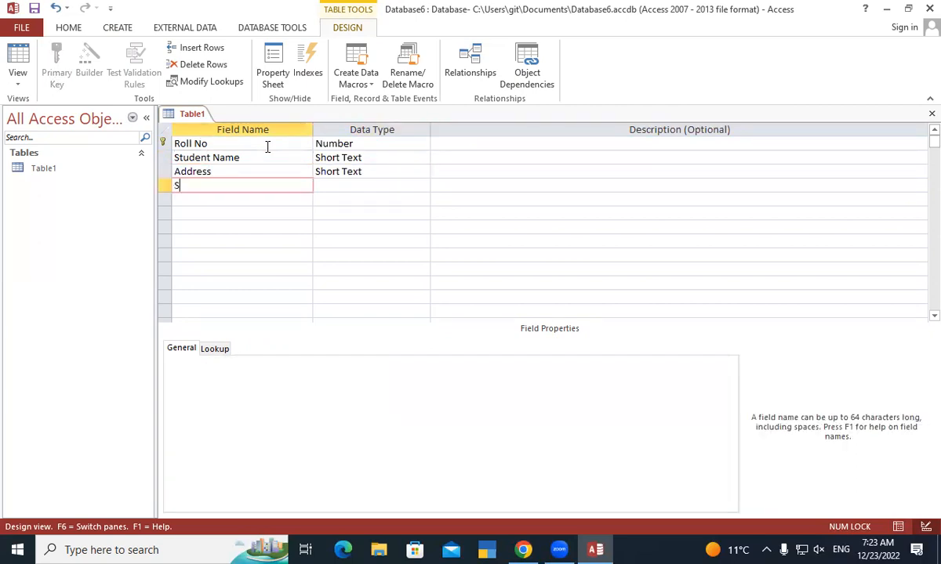
pyautogui.write('tatus')
pyautogui.press('Tab')
pyautogui.press('Tab')
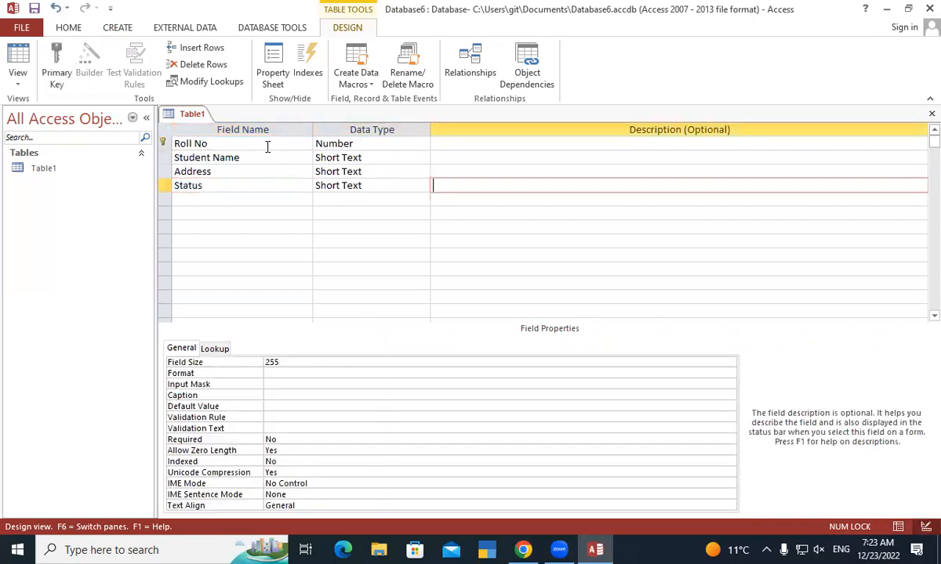
pyautogui.press('Tab')
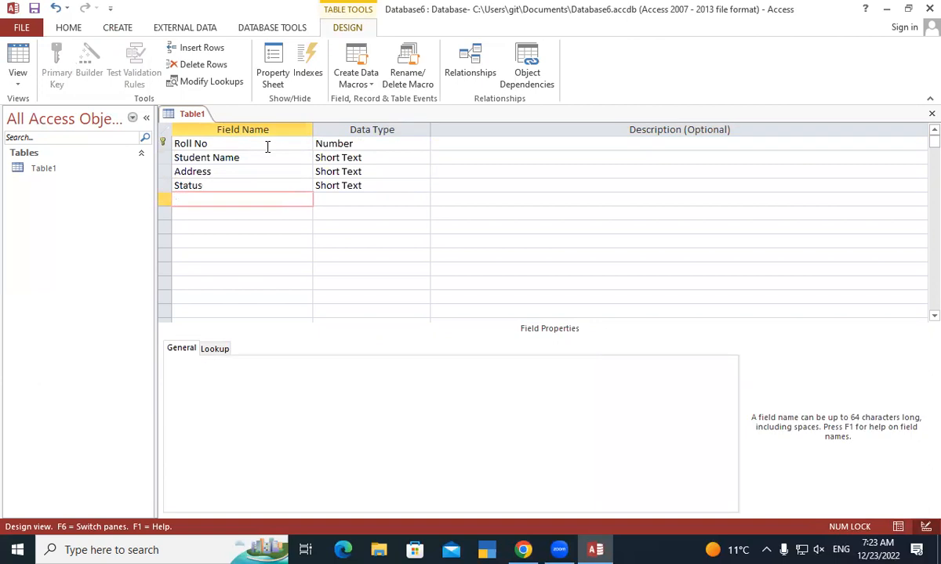
pyautogui.rightClick(188, 115)
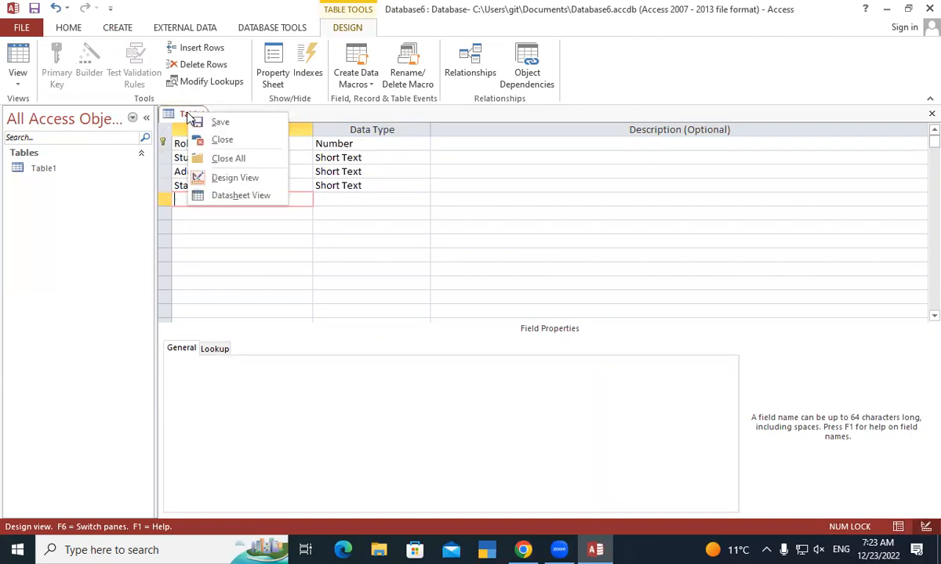
pyautogui.click(195, 122)
# - Review the name and data type of each field from Roll No to Status
pyautogui.click(219, 143)
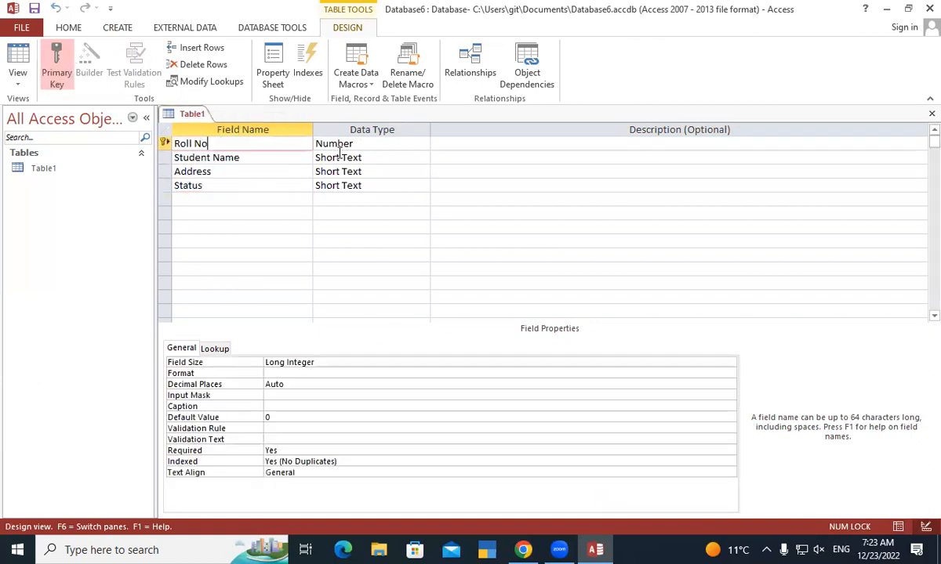
pyautogui.click(384, 143)
pyautogui.click(284, 157)
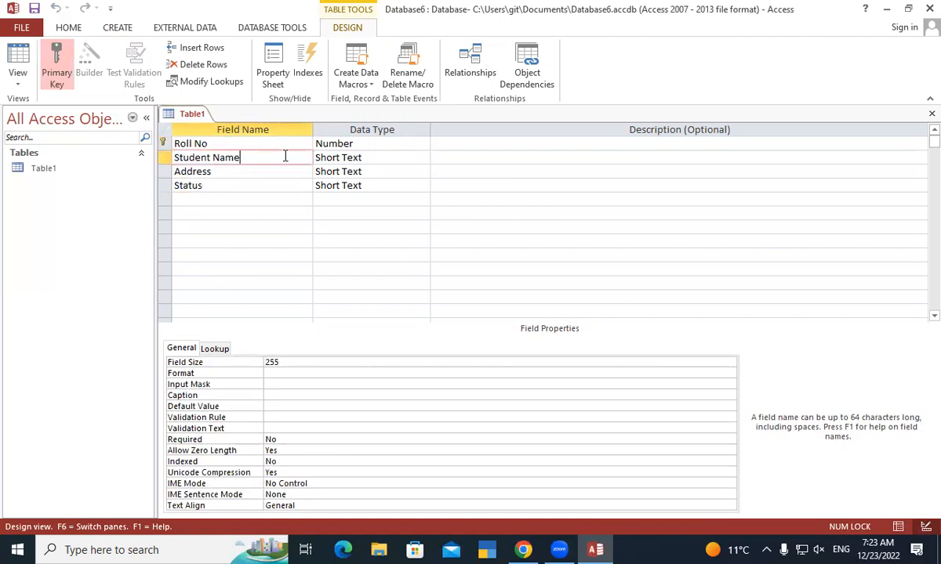
pyautogui.click(373, 158)
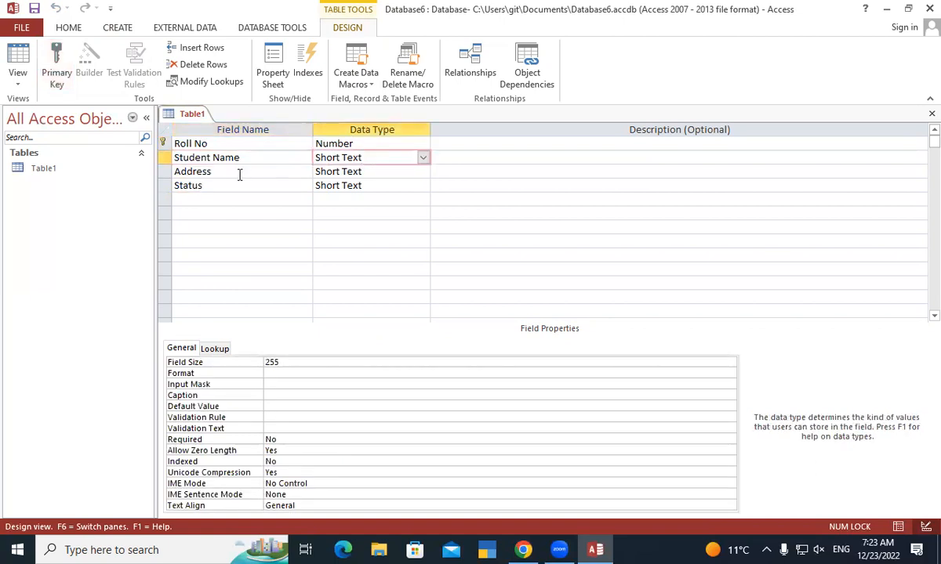
pyautogui.click(255, 172)
pyautogui.click(380, 172)
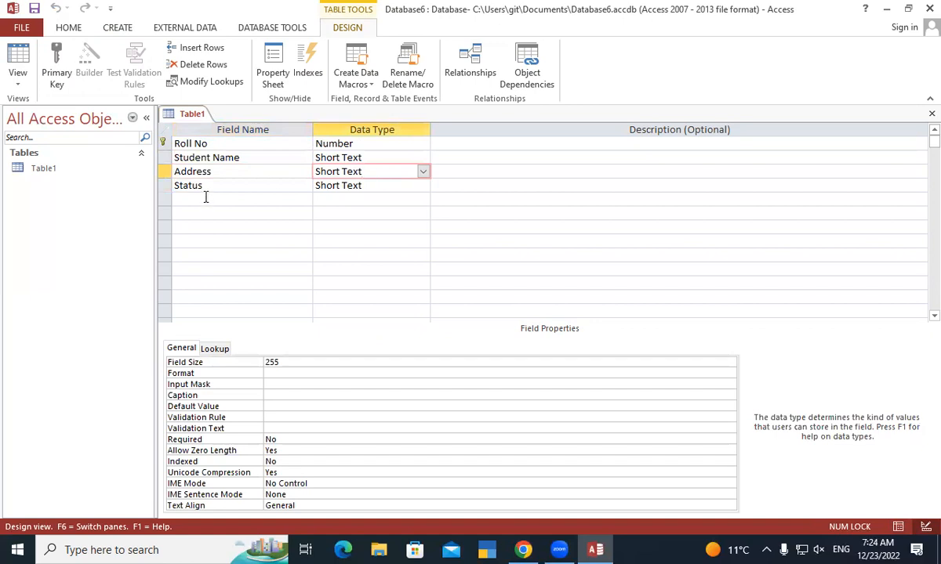
pyautogui.click(229, 185)
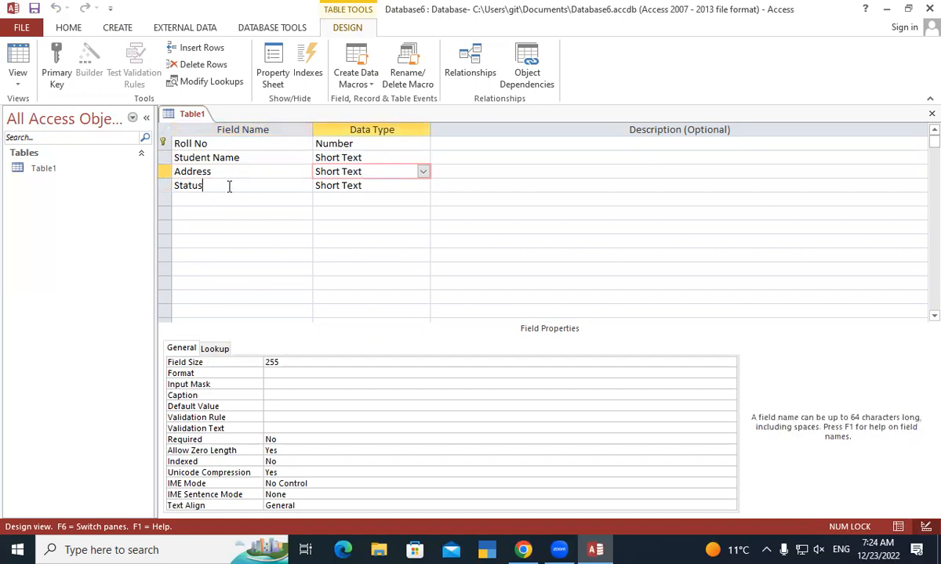
pyautogui.click(364, 185)
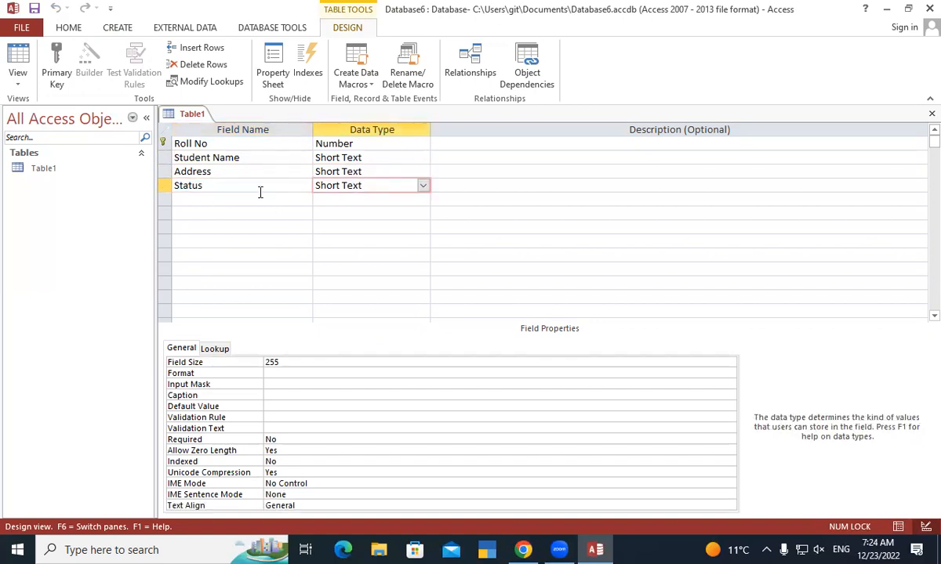
# - Switch Table1 to Datasheet View for entering records
pyautogui.rightClick(193, 116)
pyautogui.click(225, 118)
pyautogui.rightClick(176, 115)
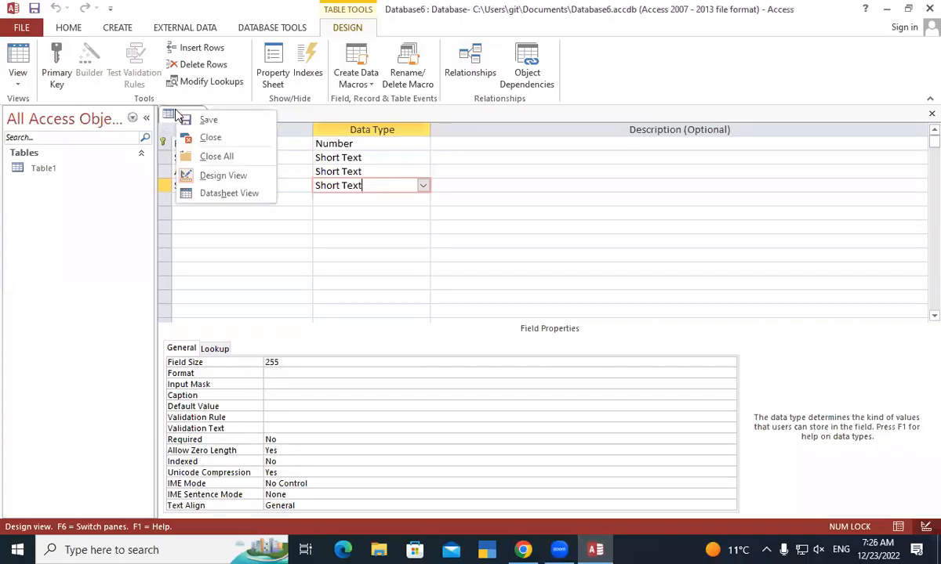
pyautogui.click(253, 193)
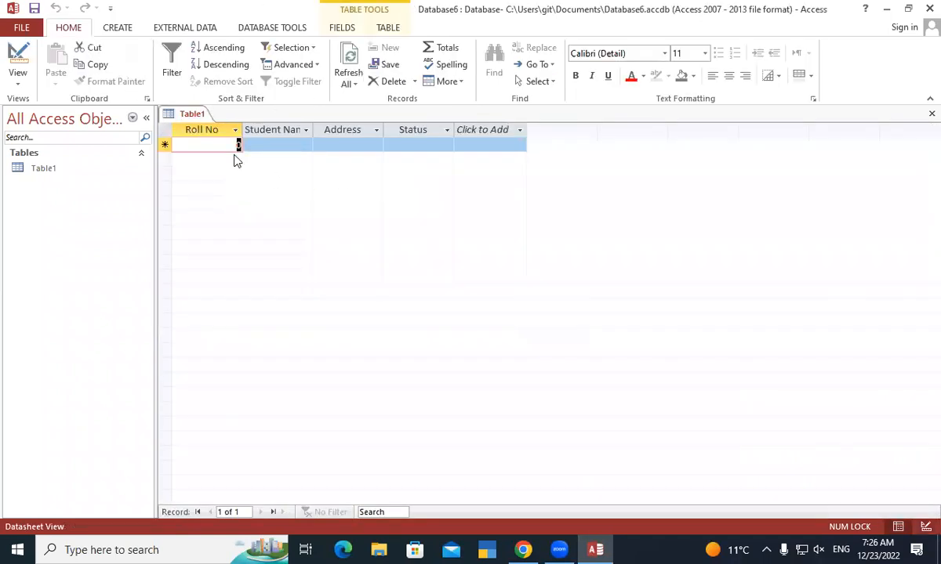
# - Enter the first record with roll number 101, the student's name and address, and status Pass
pyautogui.write('101')
pyautogui.press('Tab')
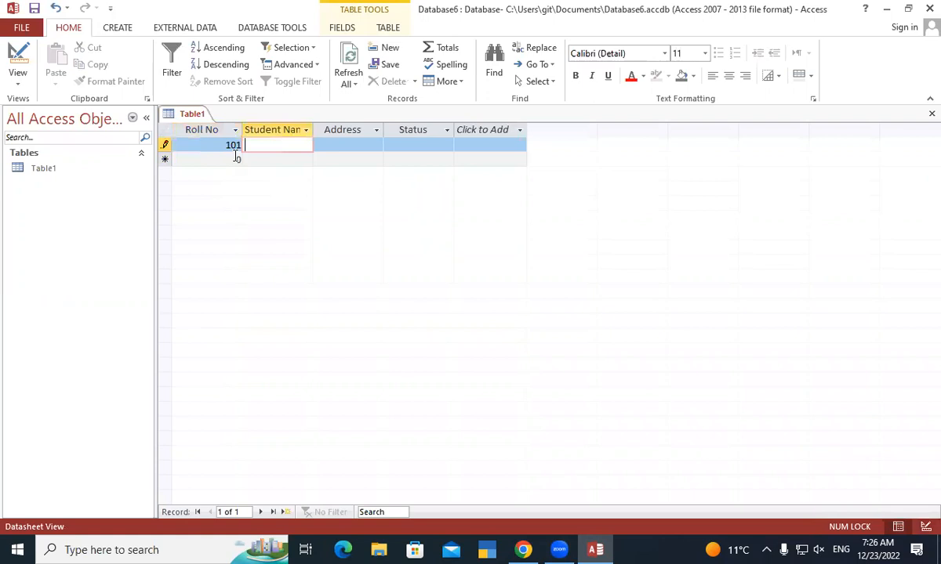
pyautogui.write('Rahul')
pyautogui.press('Tab')
pyautogui.write('Padrauna')
pyautogui.press('Tab')
pyautogui.write('P')
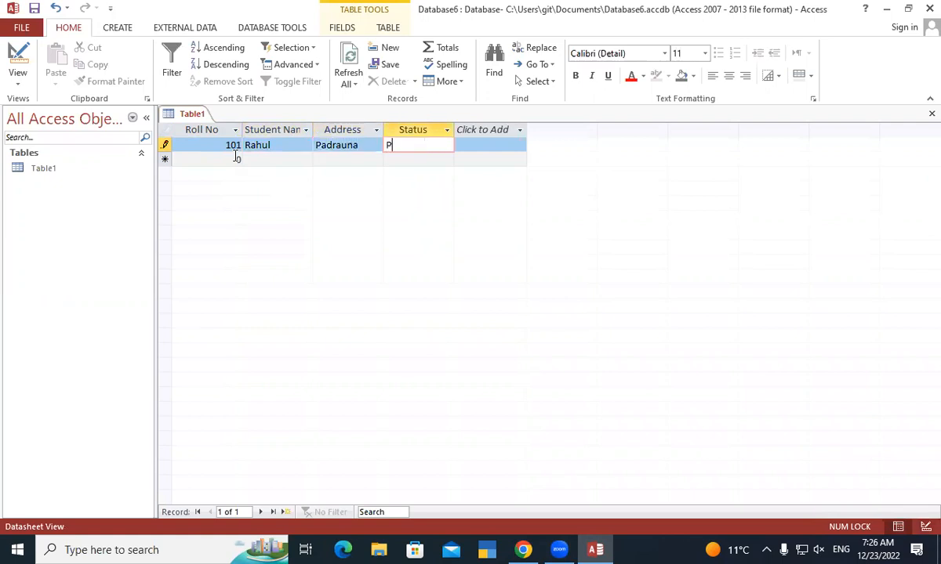
pyautogui.write('ass')
pyautogui.click(236, 158)
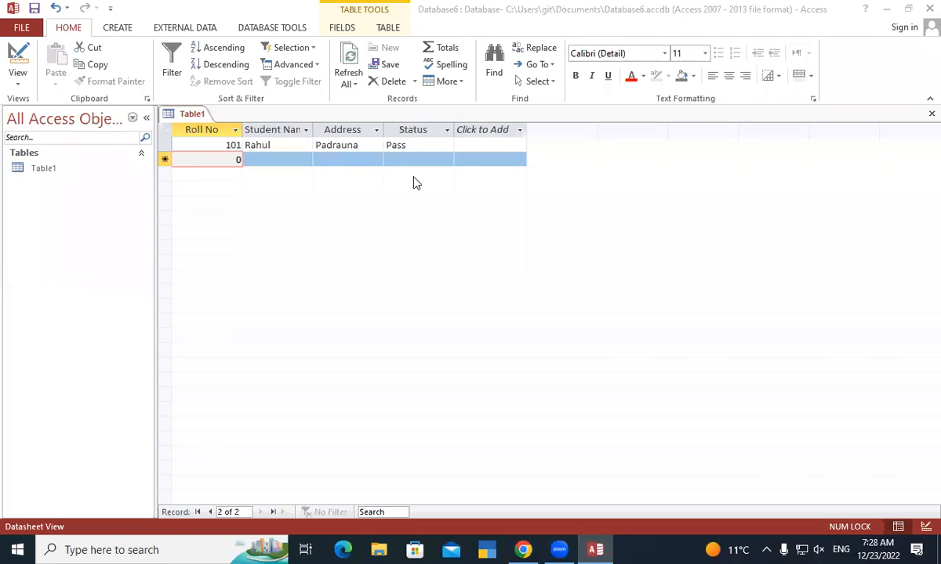
# - Enter the second record with roll number 102, the student's name and address, and status Pass
pyautogui.click(237, 161)
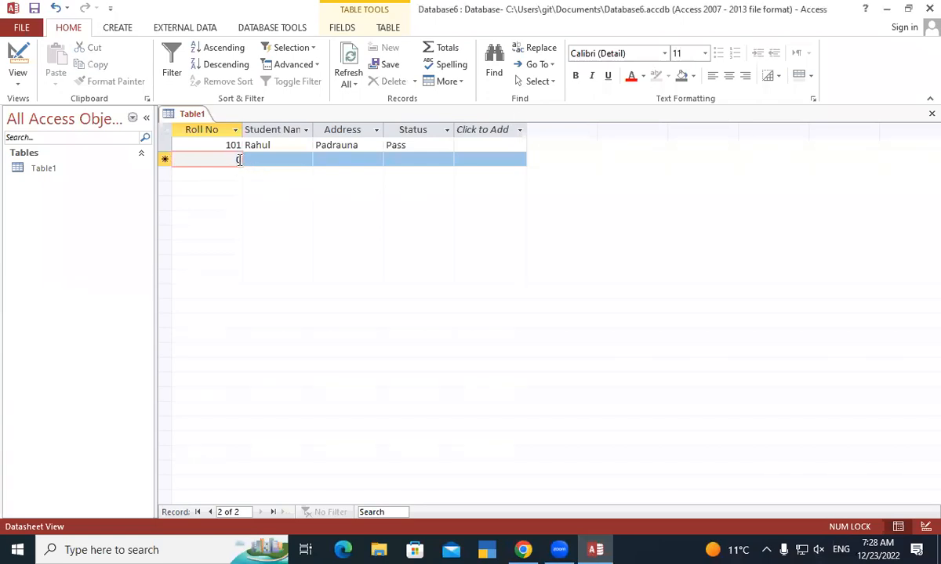
pyautogui.write('102')
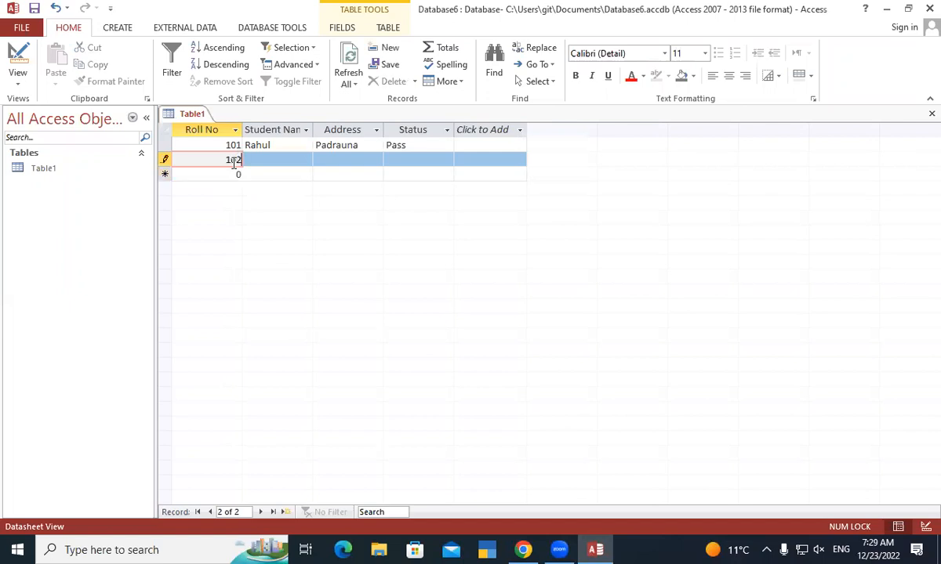
pyautogui.press('Tab')
pyautogui.write('s')
pyautogui.press('BackSpace')
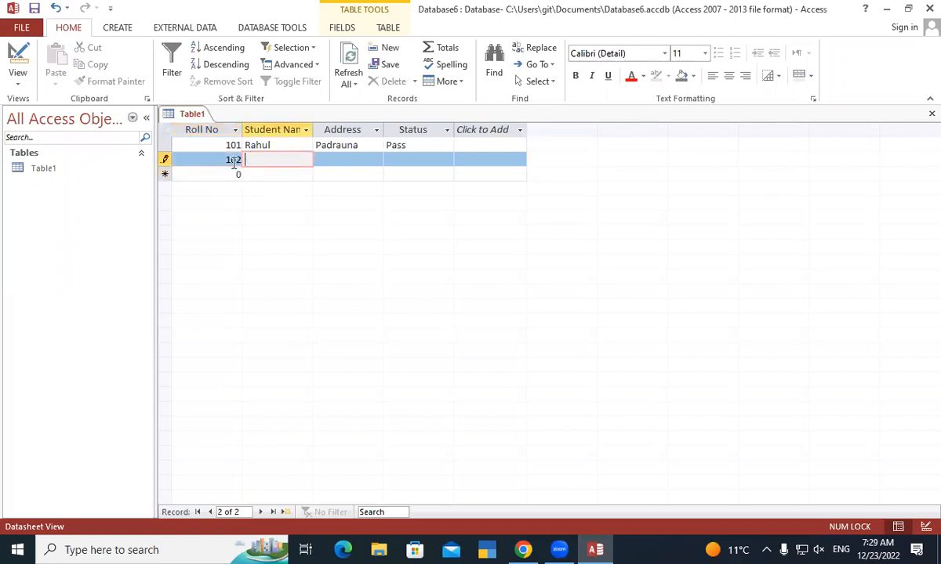
pyautogui.write('Suresh')
pyautogui.press('Tab')
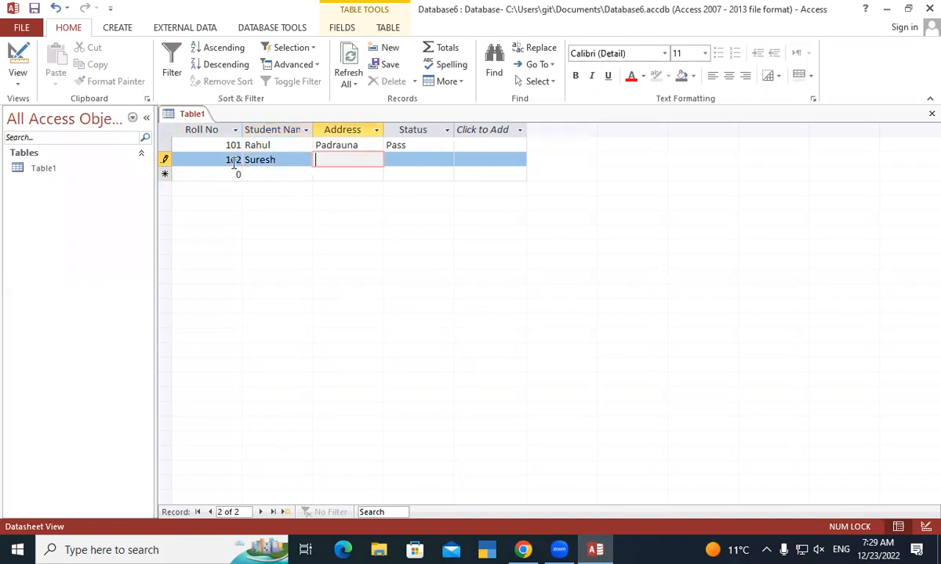
pyautogui.write('Padrauna')
pyautogui.press('Tab')
pyautogui.write('P')
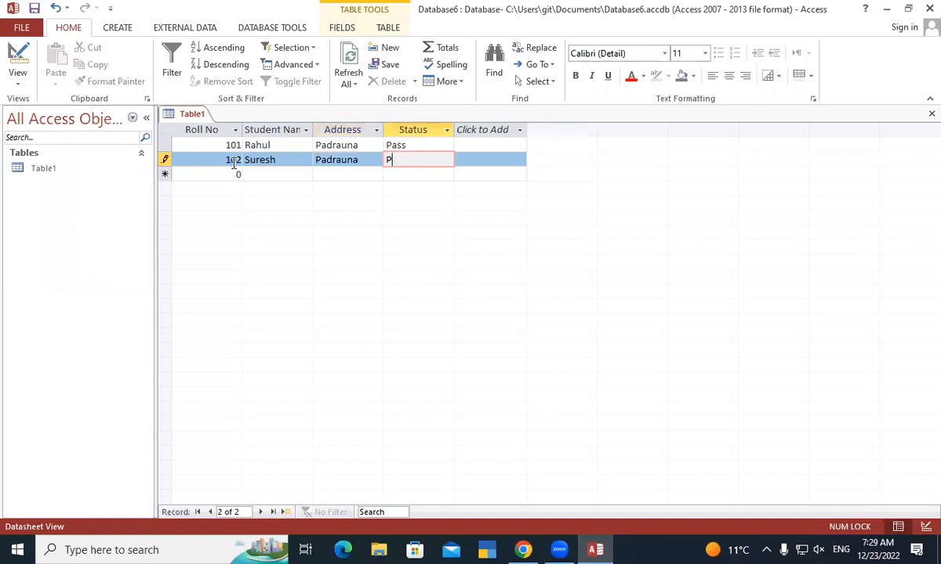
pyautogui.write('ass')
pyautogui.press('Tab')
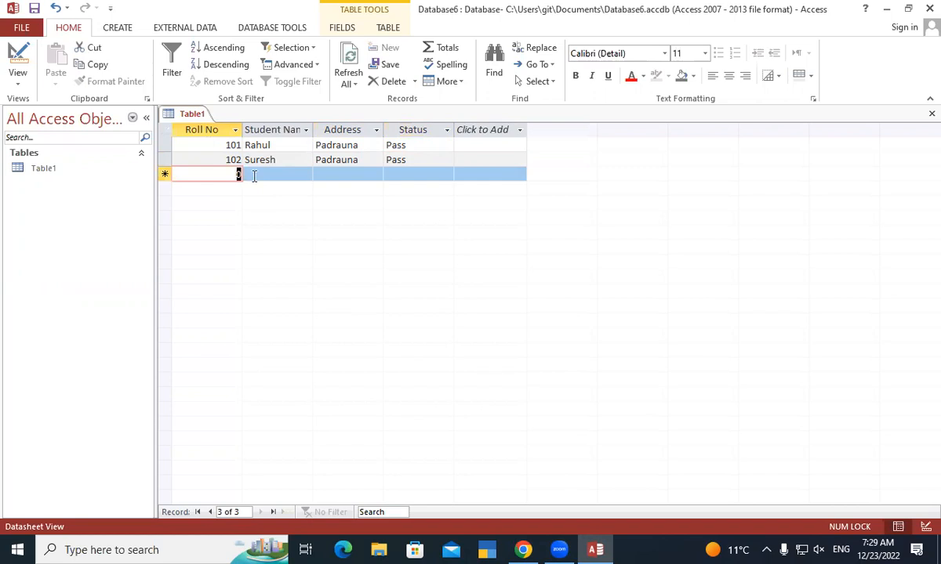
# - Enter the third record with roll number 103, the student's name and address, and status Fail
pyautogui.write('103')
pyautogui.press('Tab')
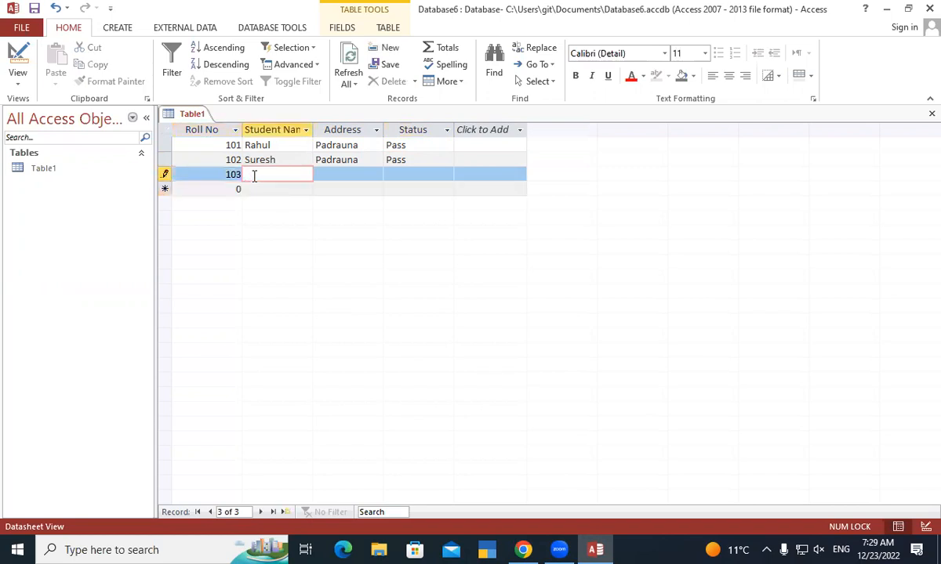
pyautogui.write('Chandan')
pyautogui.press('Tab')
pyautogui.write('Ramkola')
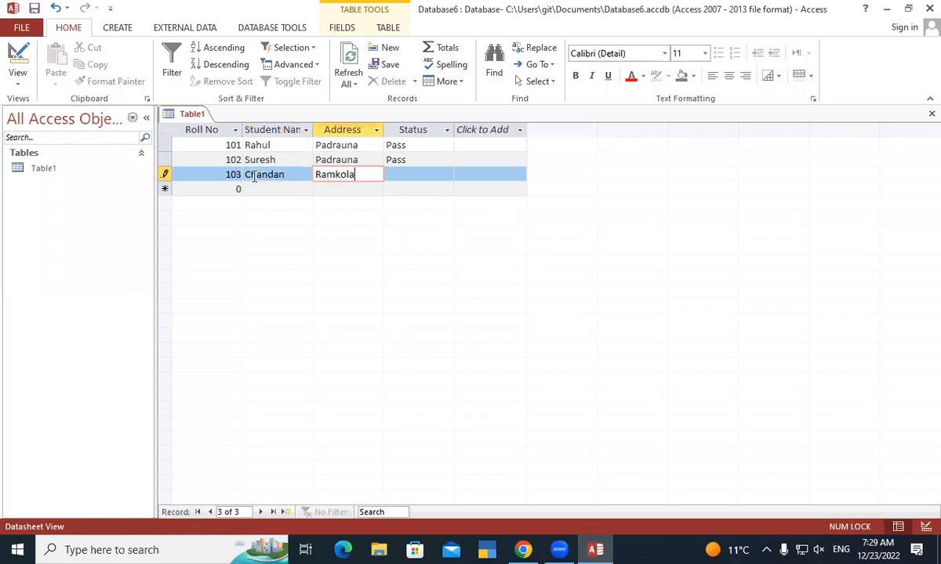
pyautogui.press('Tab')
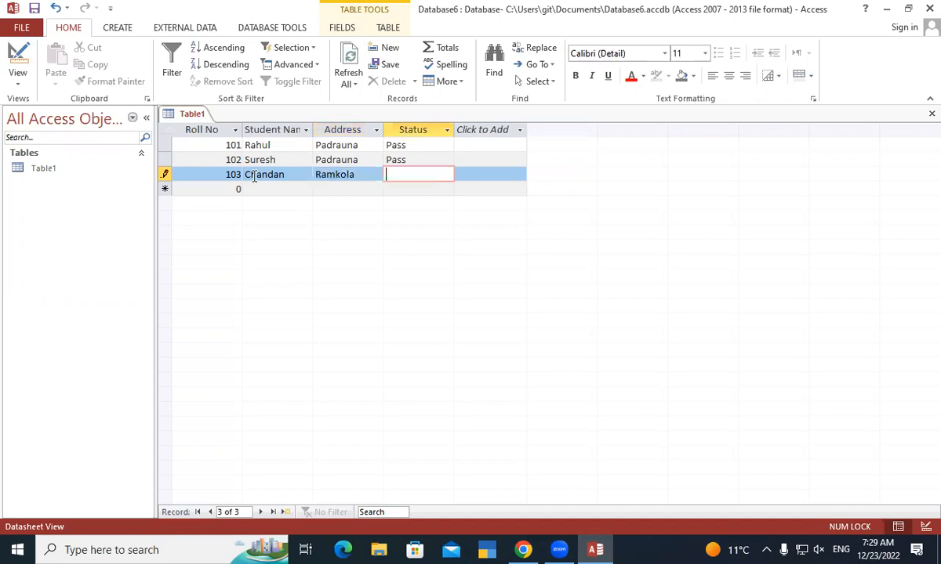
pyautogui.write('Fail')
pyautogui.press('Tab')
# - Enter the fourth record with roll number 104, the student's name and address, and status Pass
pyautogui.write('104')
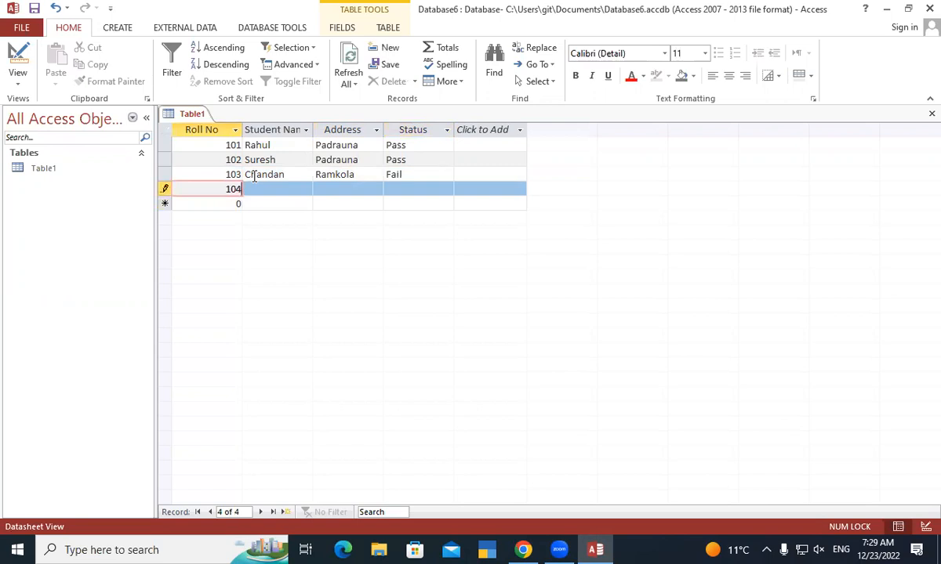
pyautogui.press('Tab')
pyautogui.write('Rpj')
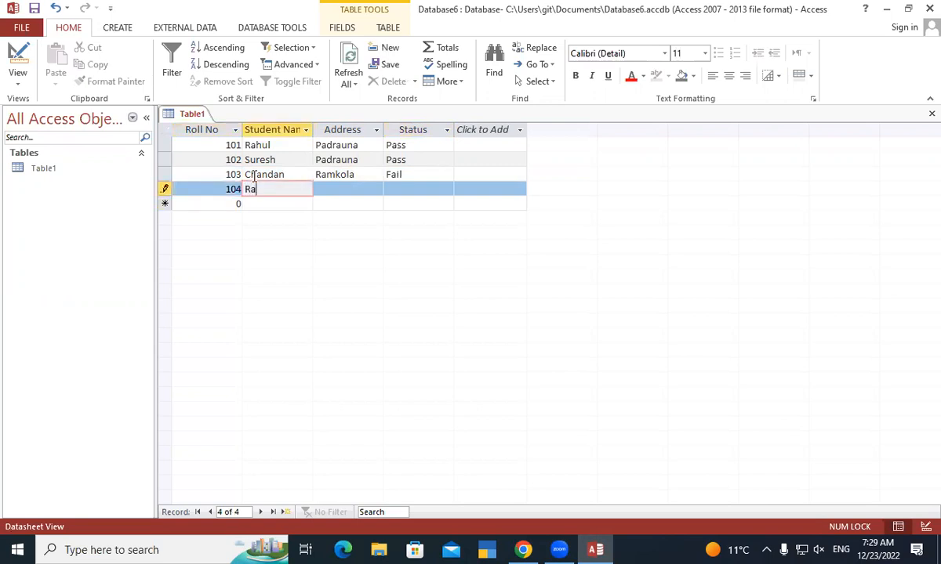
pyautogui.press('BackSpace')
pyautogui.press('BackSpace')
pyautogui.write('ohan')
pyautogui.press('Tab')
pyautogui.write('P')
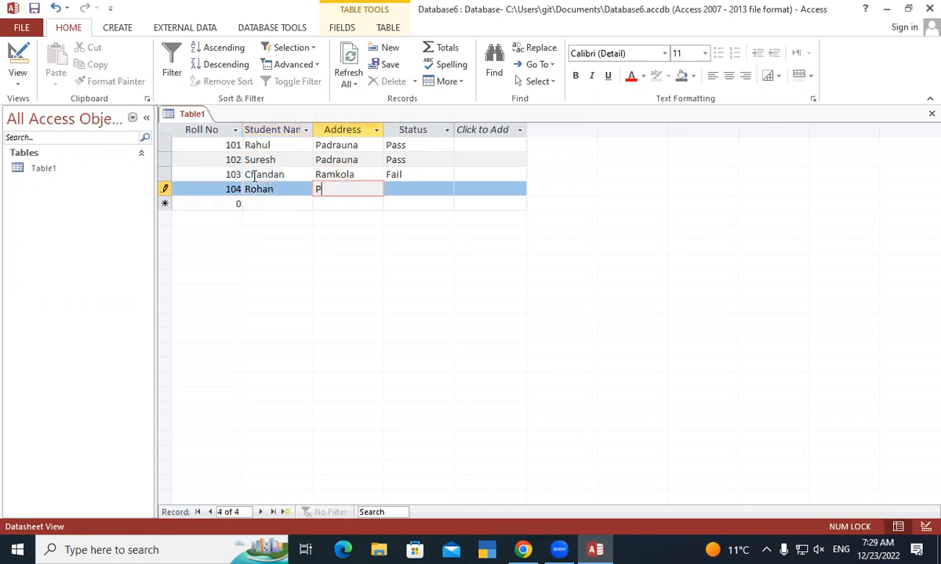
pyautogui.write('adrauna')
pyautogui.press('Tab')
pyautogui.write('Pass')
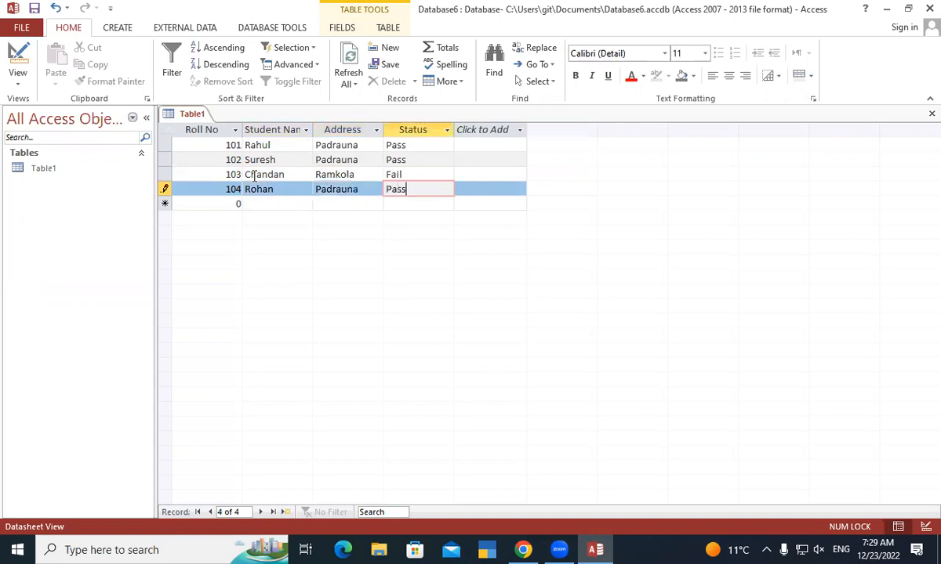
pyautogui.press('Tab')
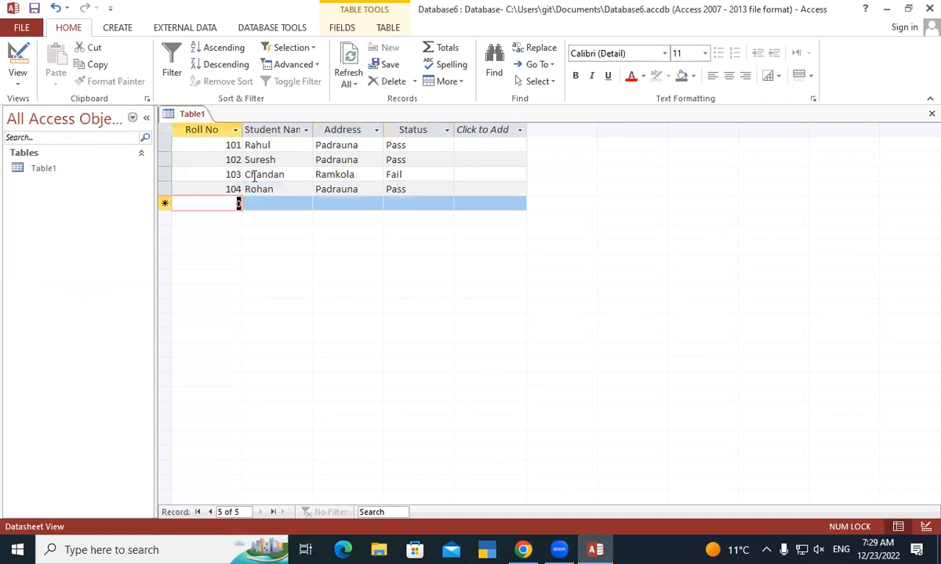
# - Enter the fifth record with roll number 105, the student's name and address, and status Fail
pyautogui.write('105')
pyautogui.press('Tab')
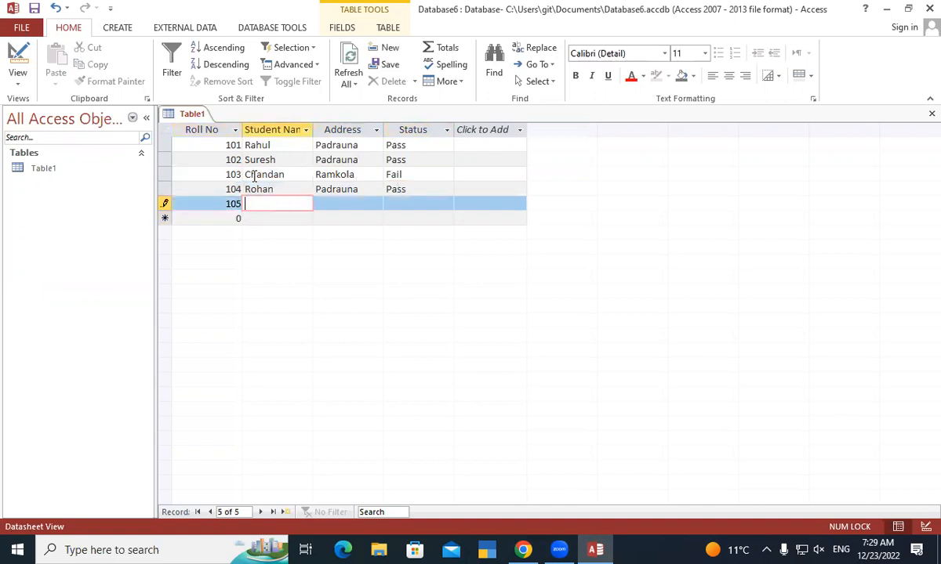
pyautogui.write('so')
pyautogui.press('BackSpace')
pyautogui.press('BackSpace')
pyautogui.write('Sandeep')
pyautogui.press('Tab')
pyautogui.write('Ramkola')
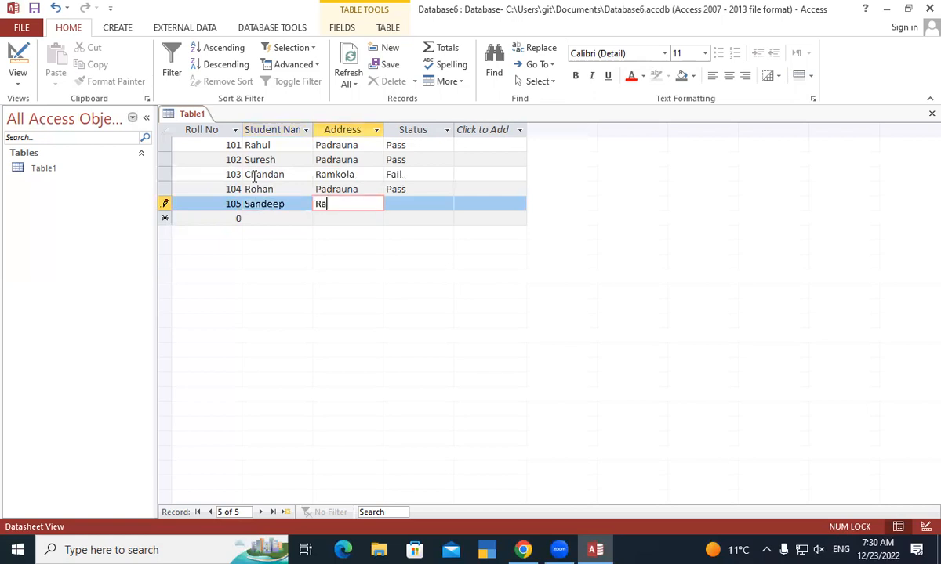
pyautogui.press('Tab')
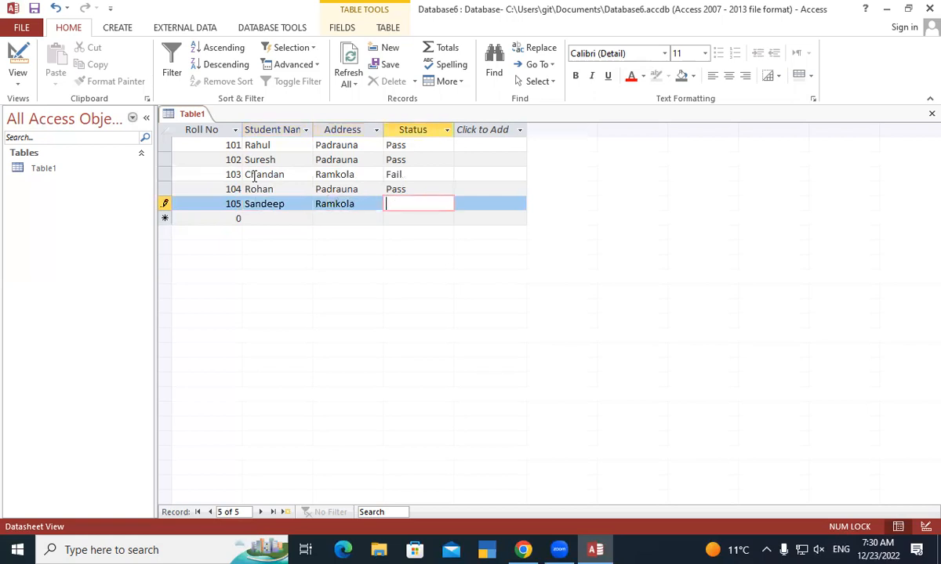
pyautogui.write('Fail')
pyautogui.press('BackSpace')
pyautogui.write('l')
pyautogui.press('Tab')
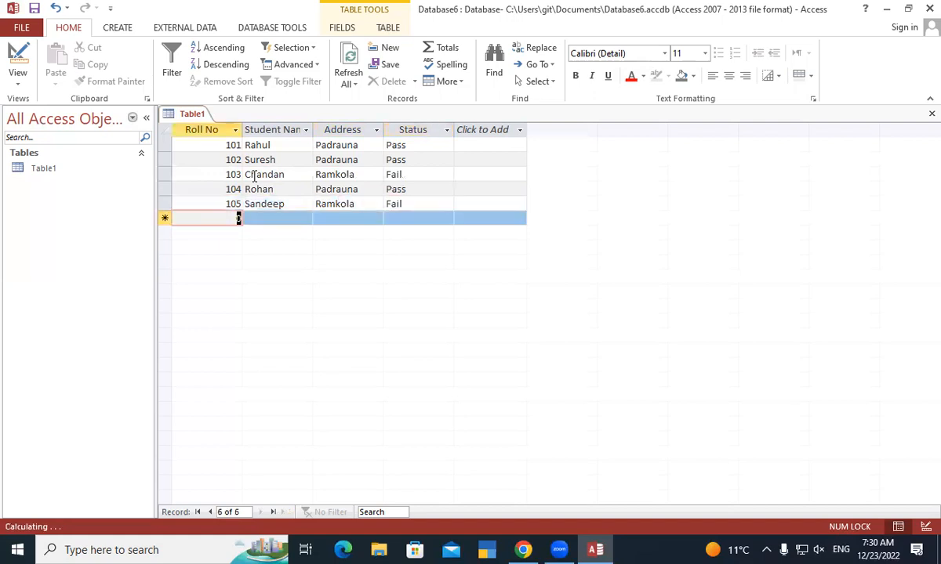
# - Enter the sixth record with roll number 106, the student's name and address, and status Pass
pyautogui.write('106')
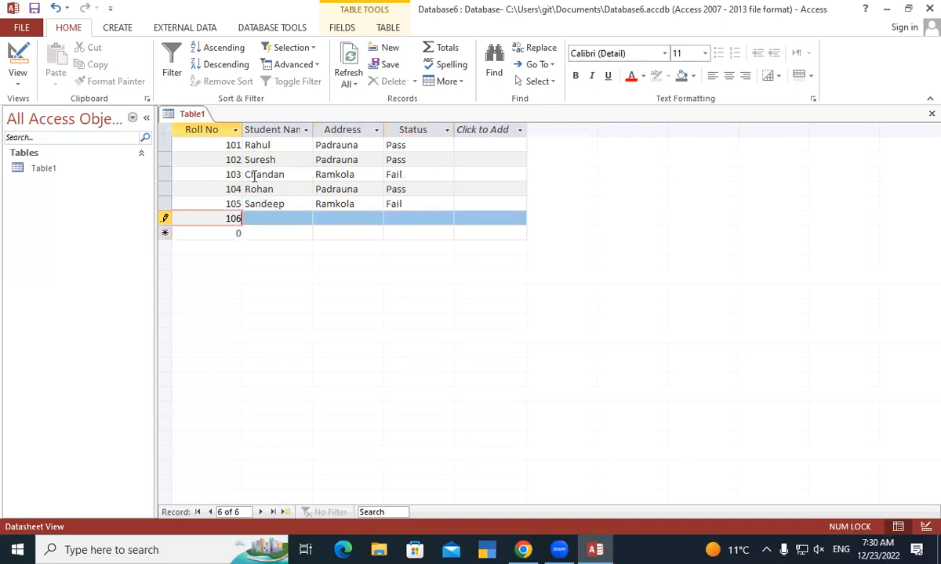
pyautogui.press('Tab')
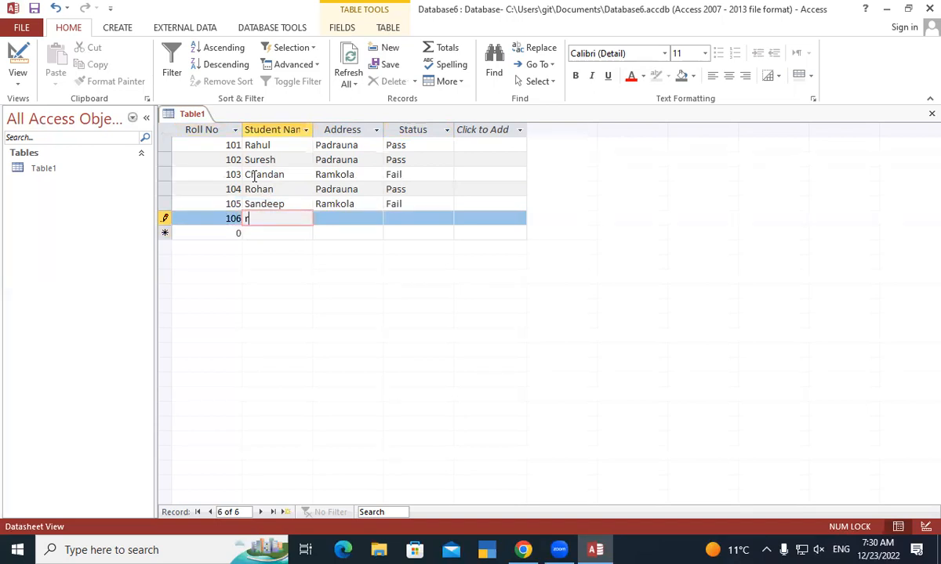
pyautogui.write('RCE')
pyautogui.press('BackSpace')
pyautogui.press('BackSpace')
pyautogui.write('ohit')
pyautogui.press('Tab')
pyautogui.write('Padrauna')
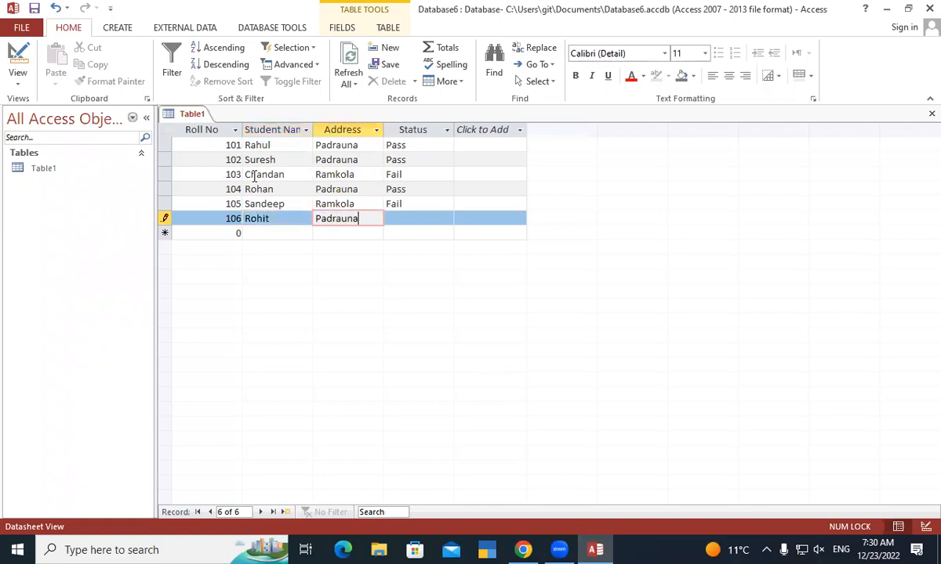
pyautogui.press('Tab')
pyautogui.write('Pass')
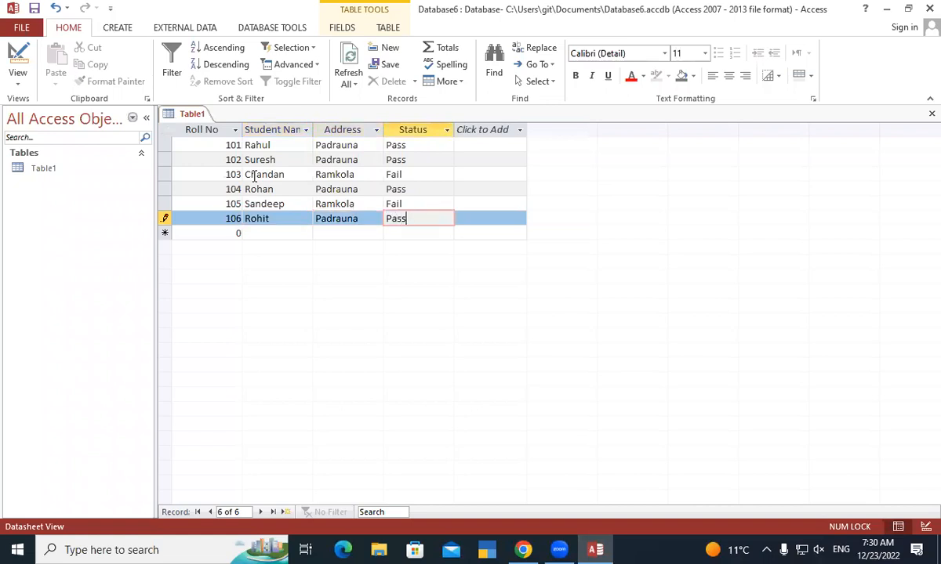
pyautogui.press('Tab')
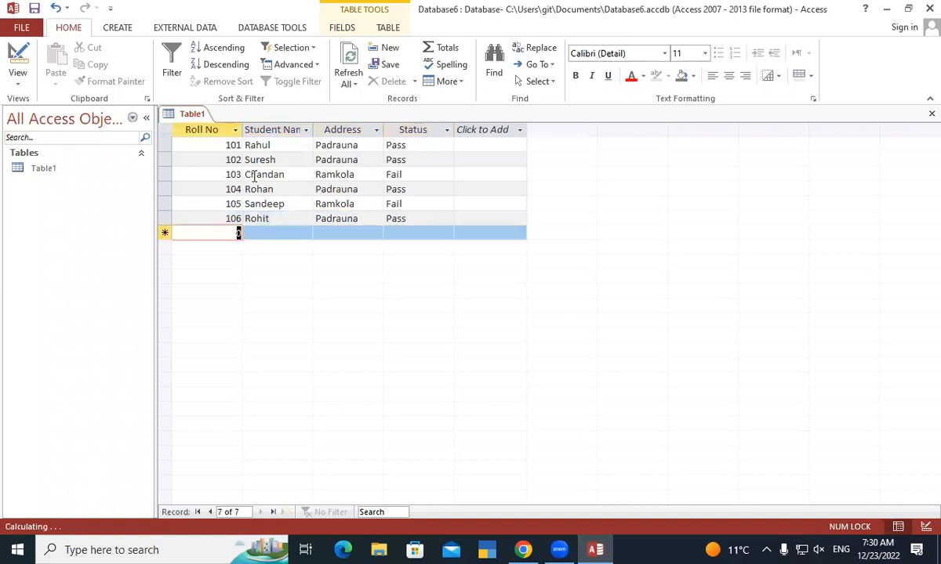
# - Enter the seventh record with roll number 107, the student's name and address, and status Fail
pyautogui.write('10')
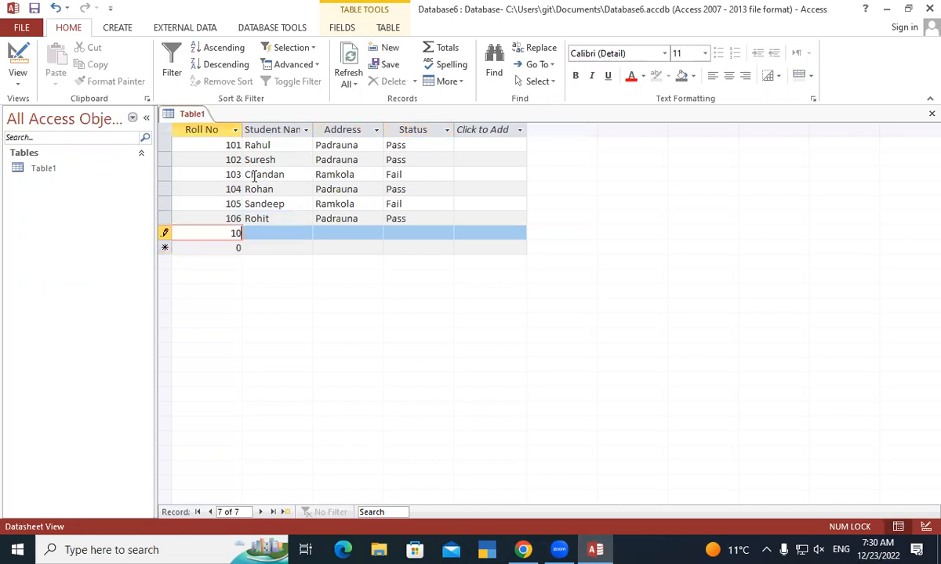
pyautogui.write('7')
pyautogui.press('Tab')
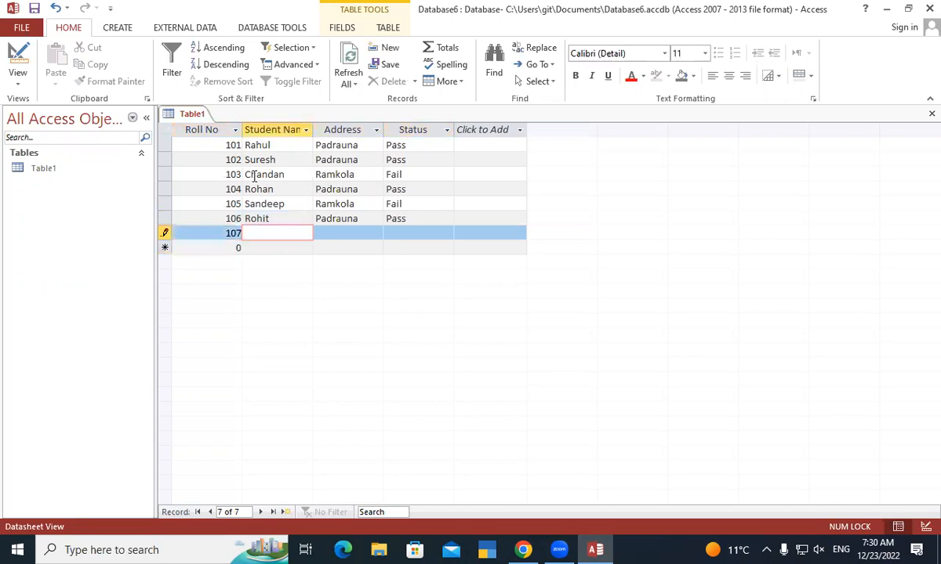
pyautogui.write('Ram')
pyautogui.press('Tab')
pyautogui.write('R')
pyautogui.press('BackSpace')
pyautogui.write('Ramkola')
pyautogui.press('Tab')
pyautogui.write('Fail')
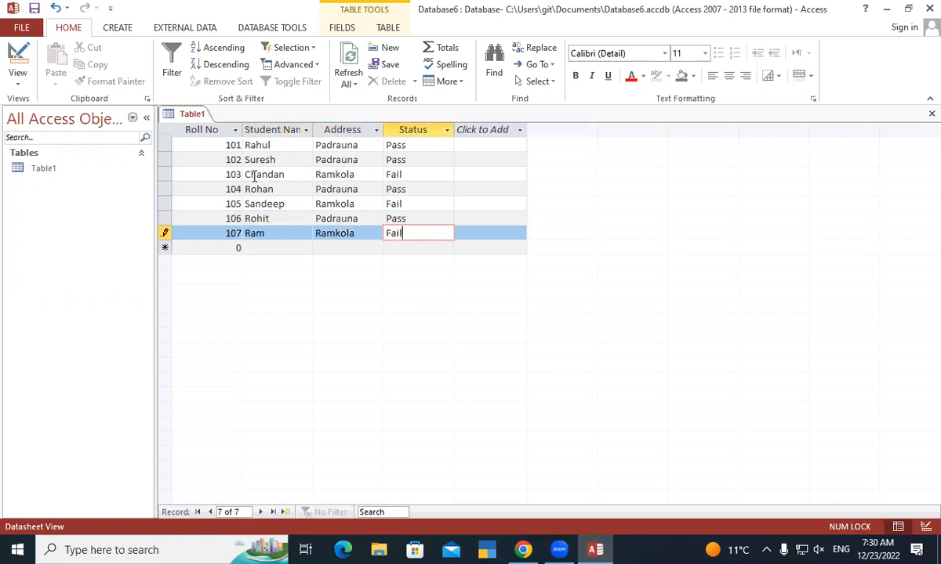
pyautogui.press('Tab')
# - Enter the eighth record with roll number 108, the student's name and address, and status Fail, and save Table1
pyautogui.write('108')
pyautogui.press('Tab')
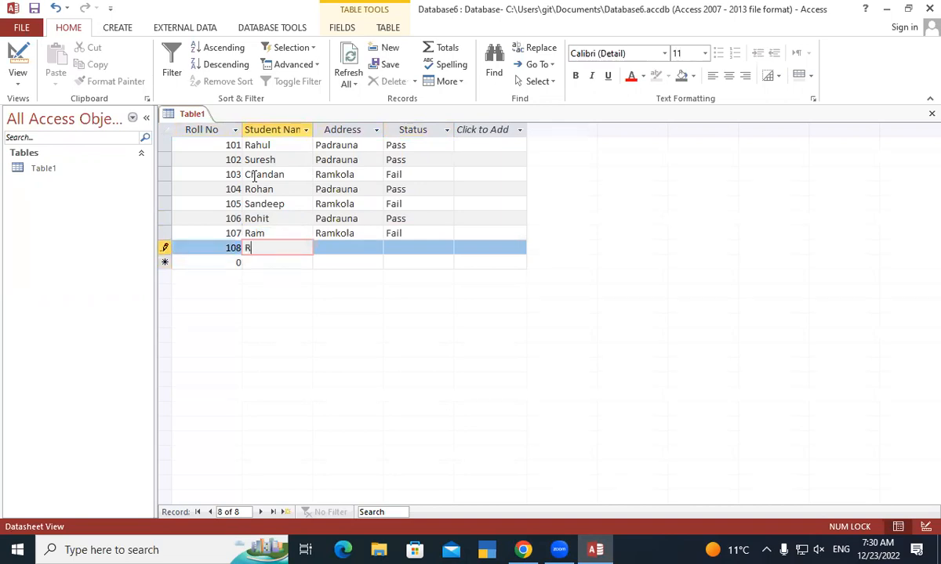
pyautogui.write('Ajay')
pyautogui.press('Tab')
pyautogui.write('Rako')
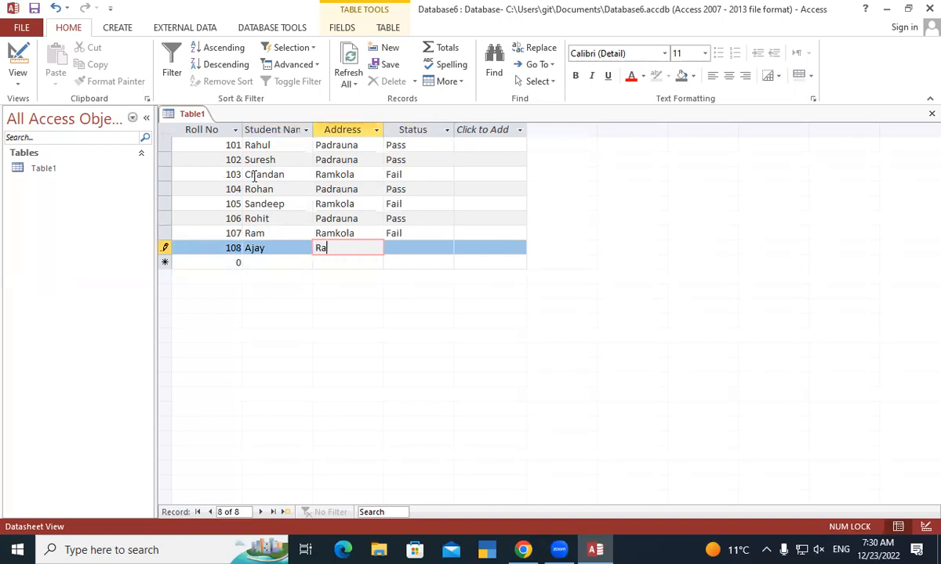
pyautogui.press('BackSpace')
pyautogui.press('BackSpace')
pyautogui.write('mkola')
pyautogui.press('Tab')
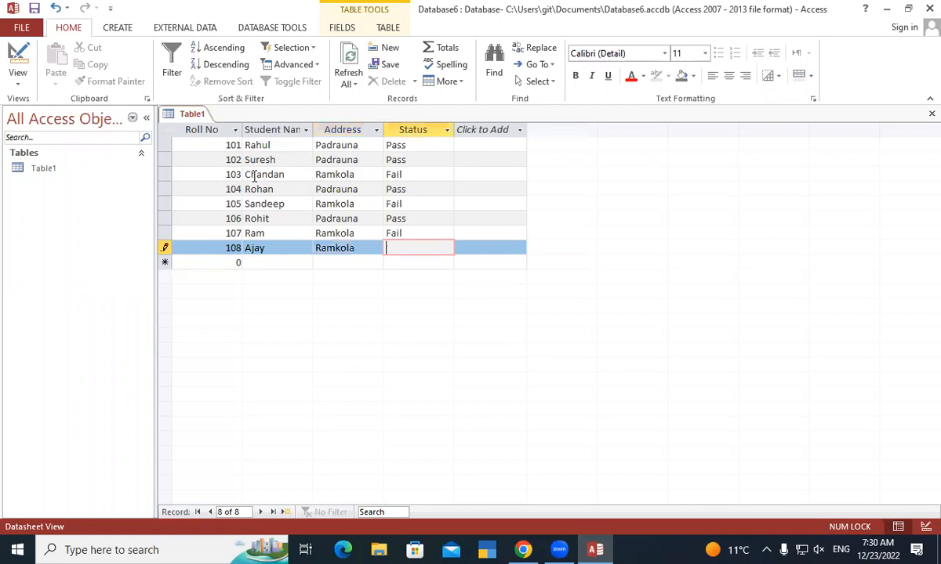
pyautogui.write('Fail')
pyautogui.press('Tab')
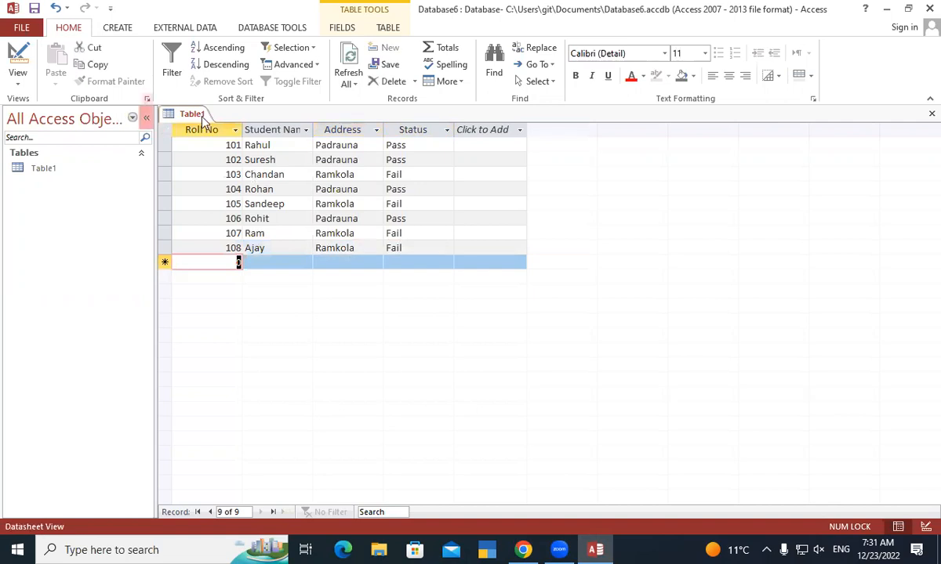
pyautogui.rightClick(190, 116)
pyautogui.click(208, 125)
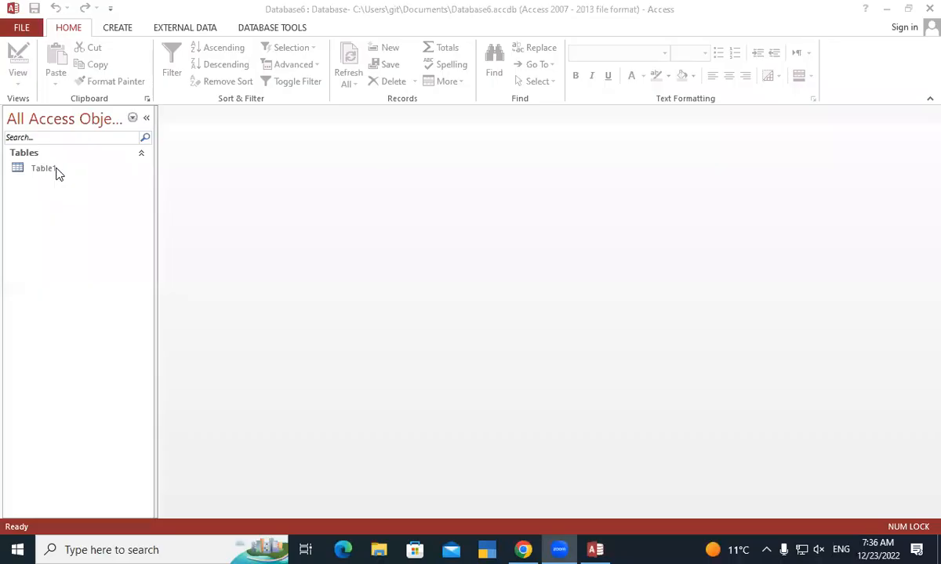
# - Create a new table in Design View with a first field named ffdff
pyautogui.click(58, 173)
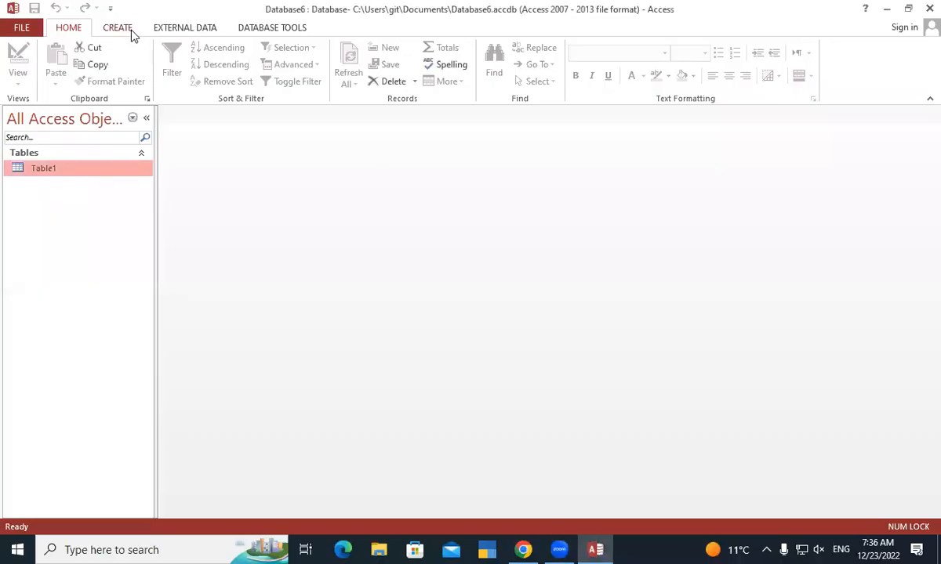
pyautogui.click(127, 30)
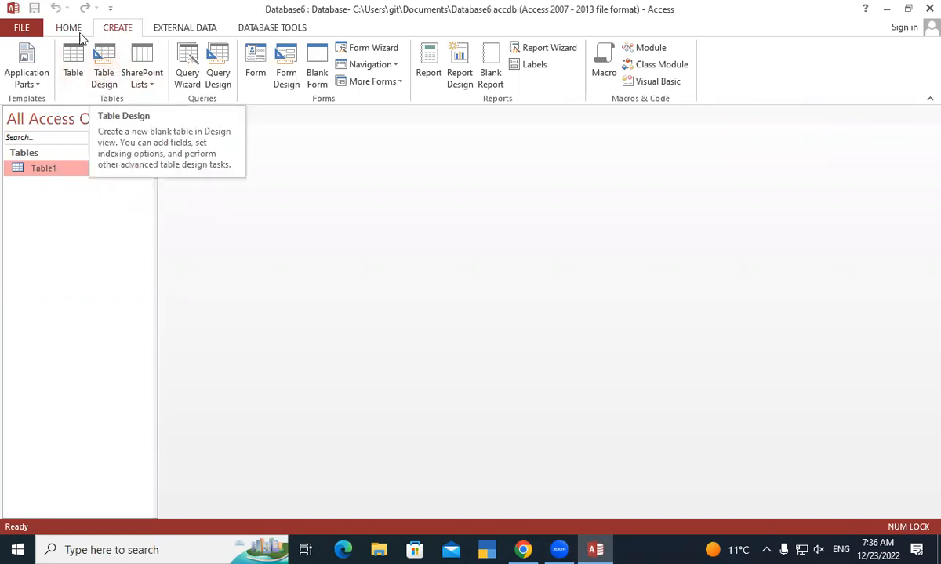
pyautogui.click(110, 66)
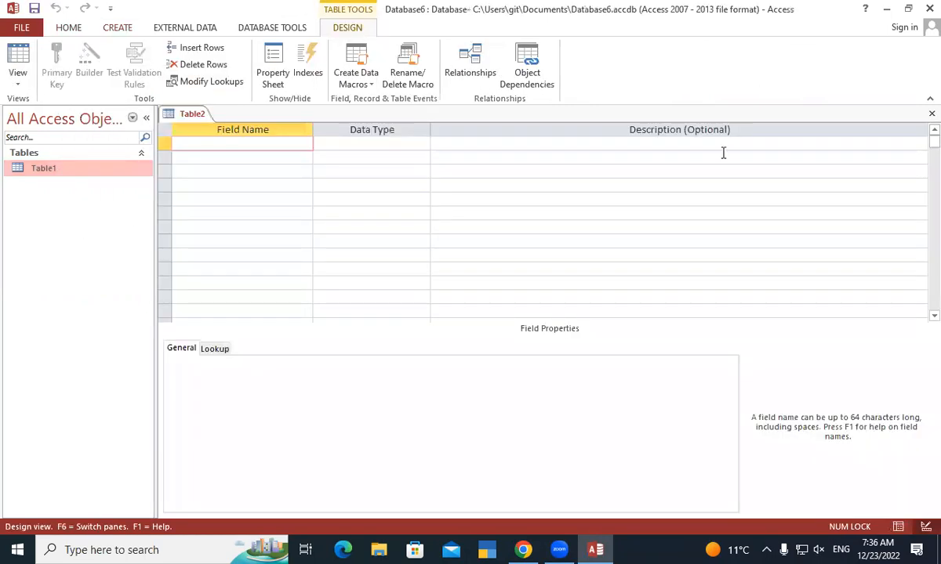
pyautogui.write('ffdff')
# - Save the new table as Fail with an automatically created primary key, and close it
pyautogui.rightClick(188, 120)
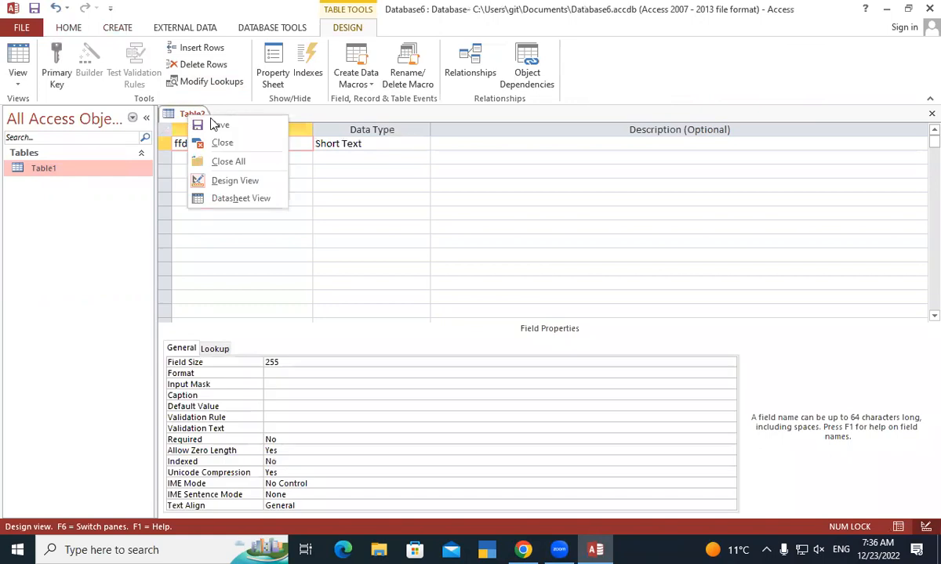
pyautogui.click(222, 126)
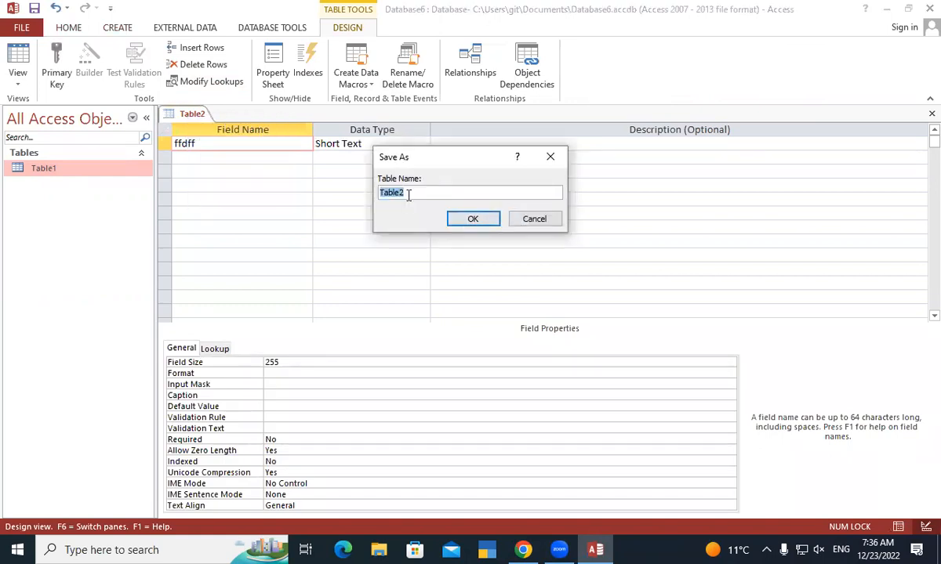
pyautogui.write('Fail')
pyautogui.click(471, 220)
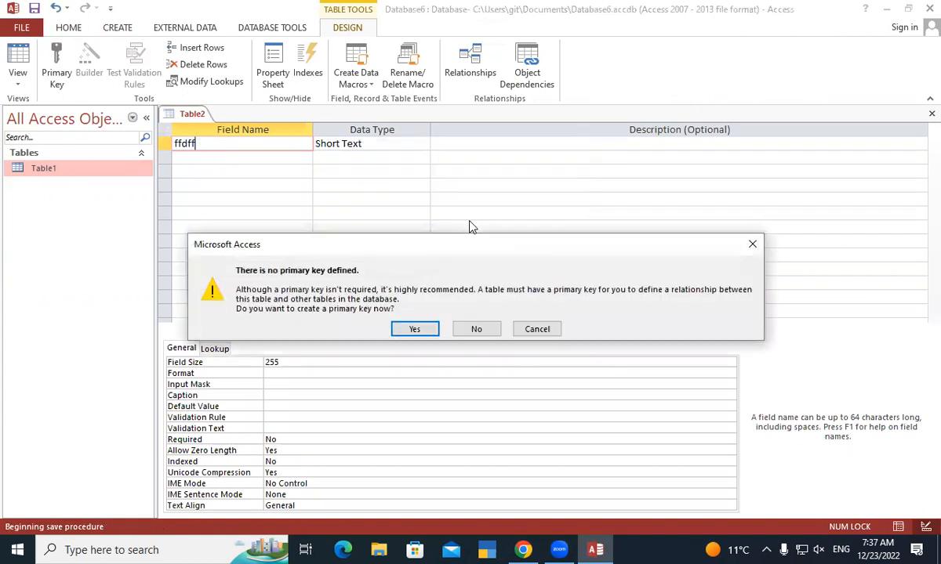
pyautogui.click(413, 330)
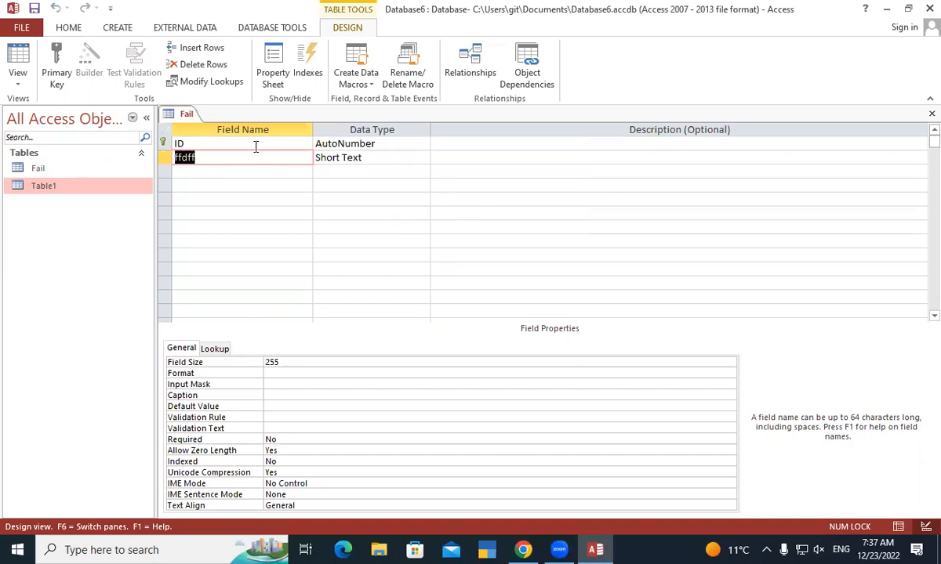
pyautogui.rightClick(186, 113)
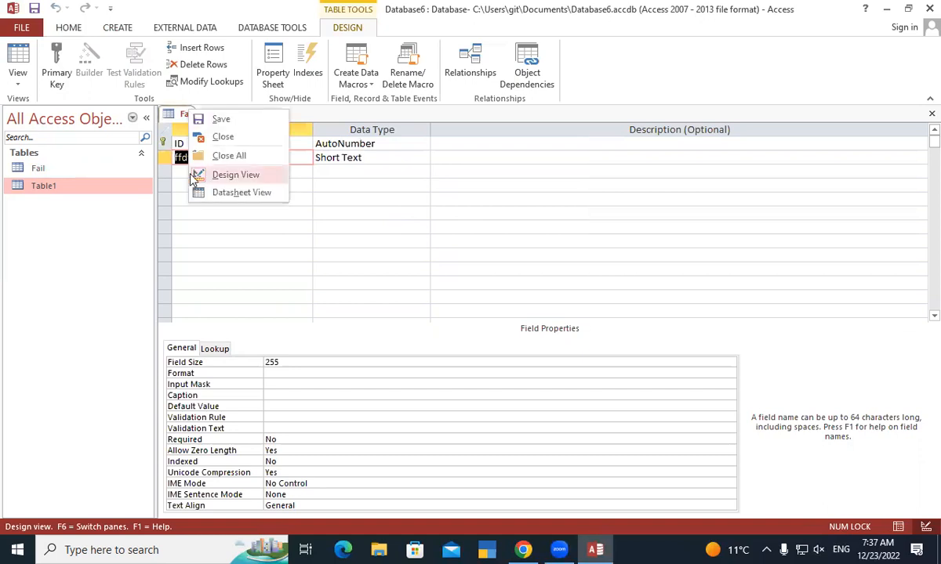
pyautogui.click(251, 139)
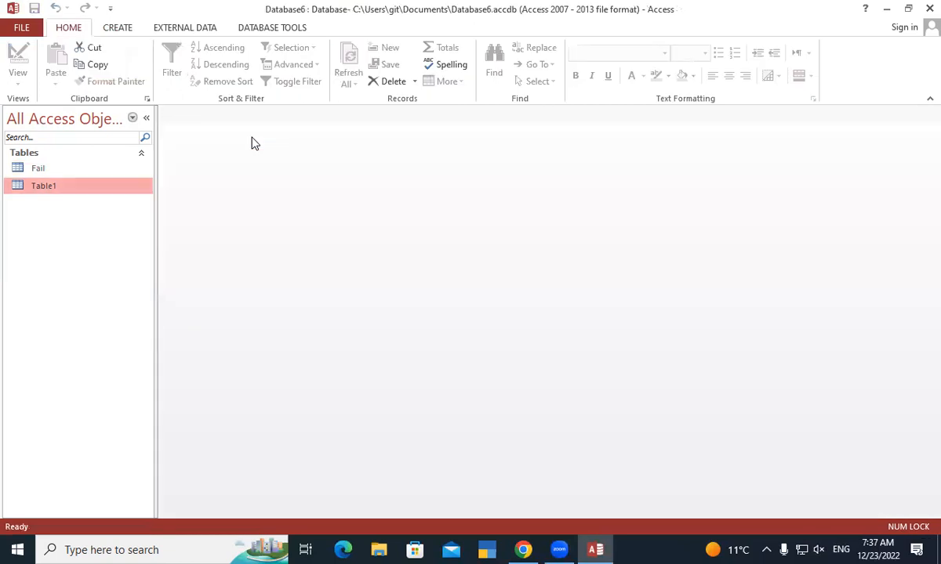
# - Open Table1 and the Fail table to check their contents, and close both
pyautogui.doubleClick(67, 188)
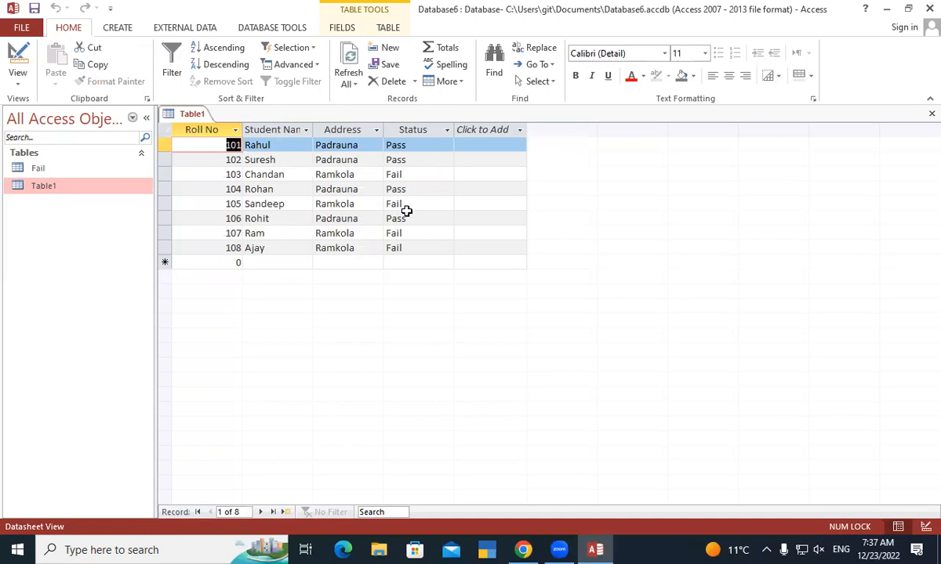
pyautogui.click(35, 171)
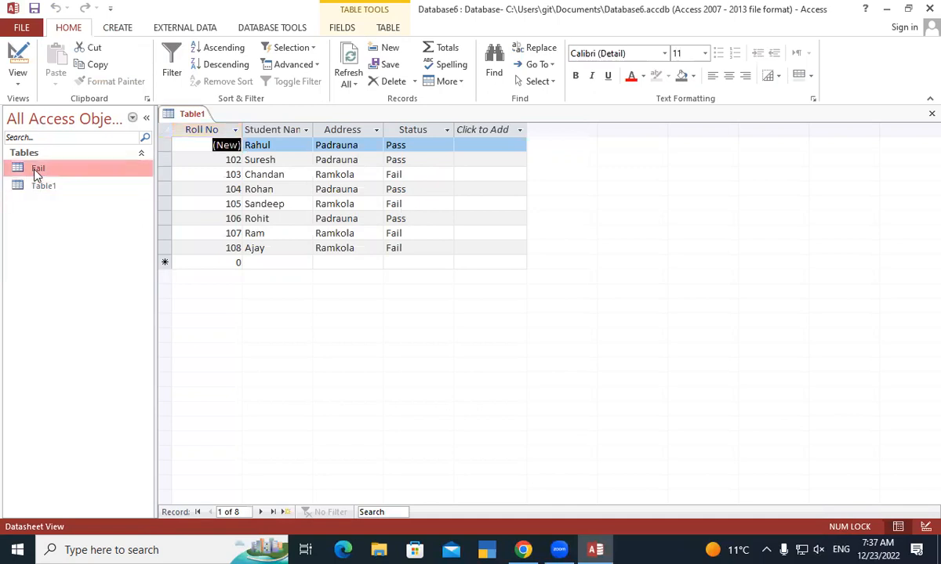
pyautogui.doubleClick(35, 171)
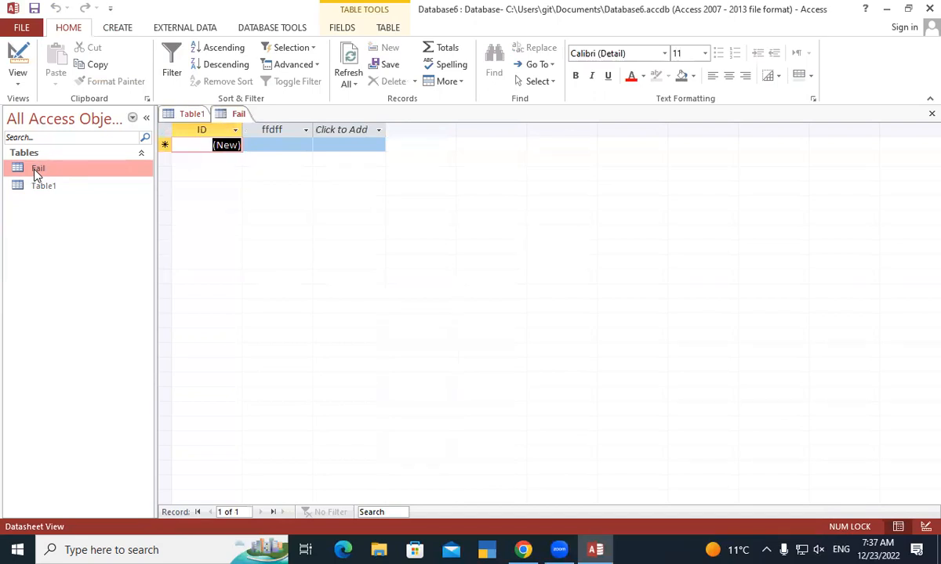
pyautogui.rightClick(237, 114)
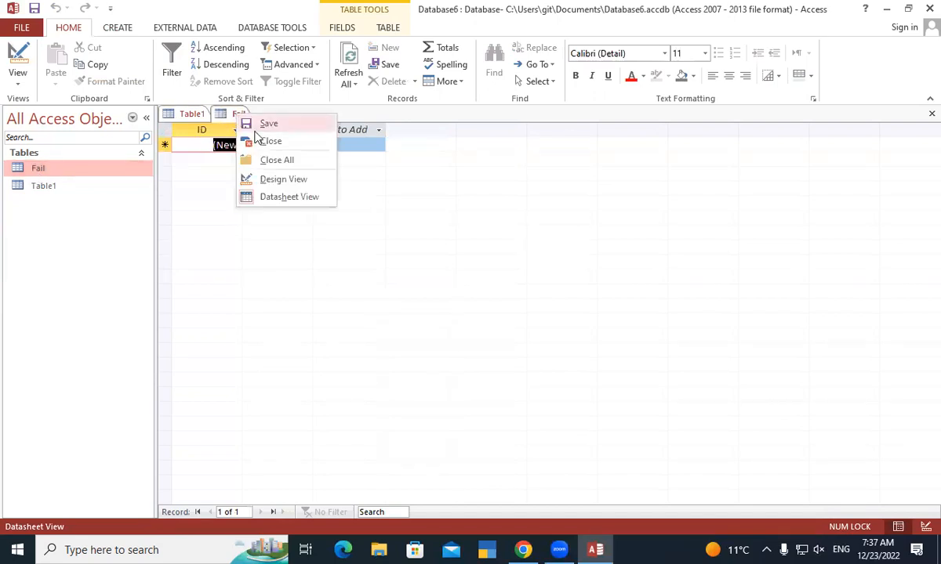
pyautogui.click(263, 140)
pyautogui.rightClick(187, 114)
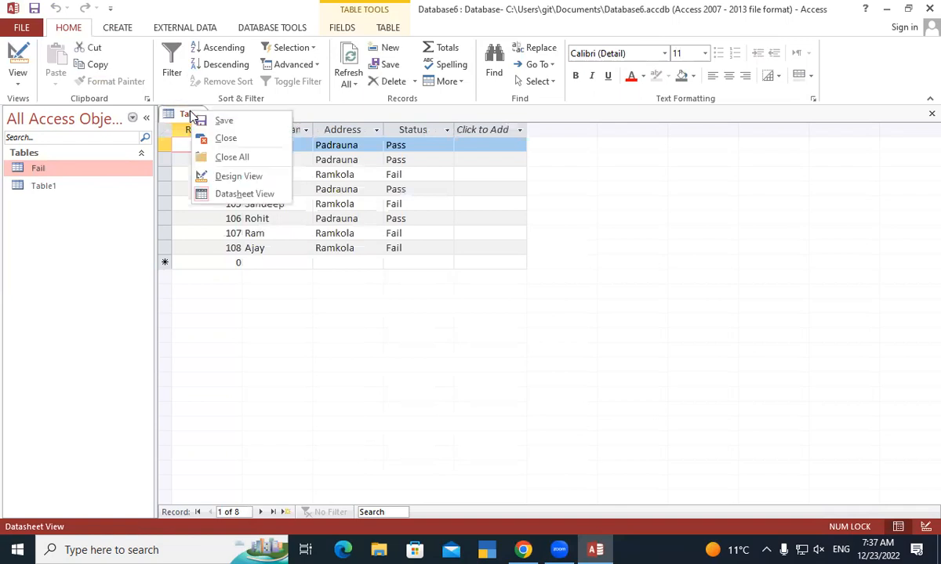
pyautogui.click(246, 141)
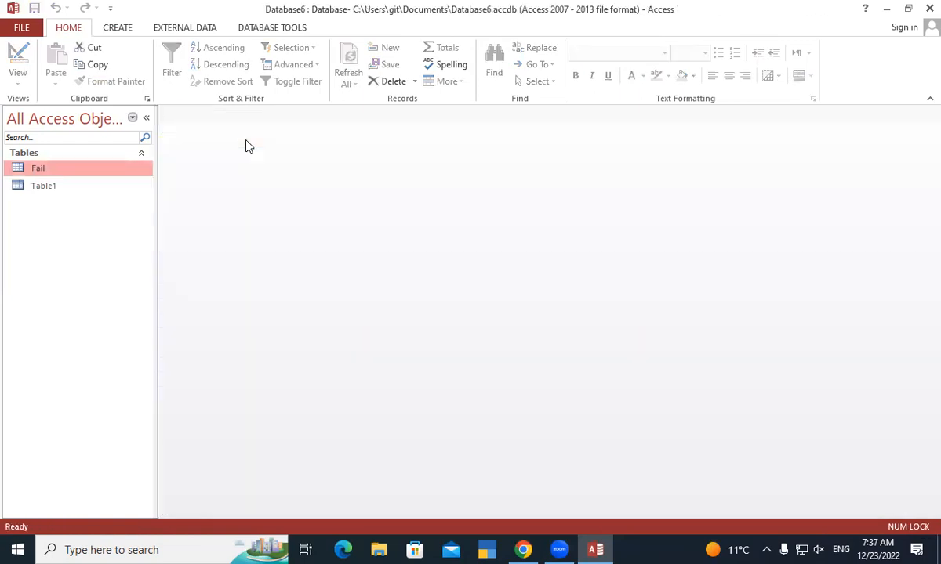
# - Create a new query in Design View with Table1 as its source table
pyautogui.click(117, 28)
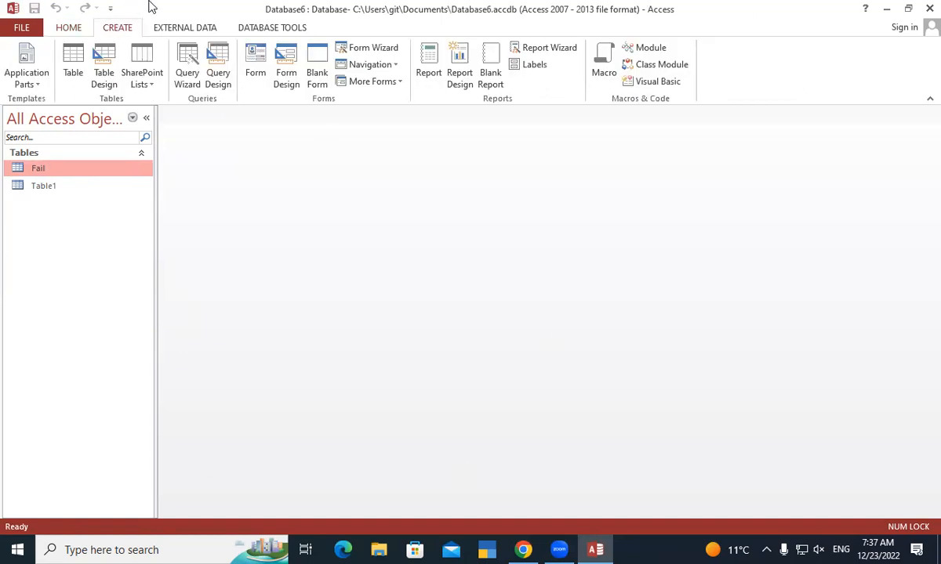
pyautogui.click(218, 63)
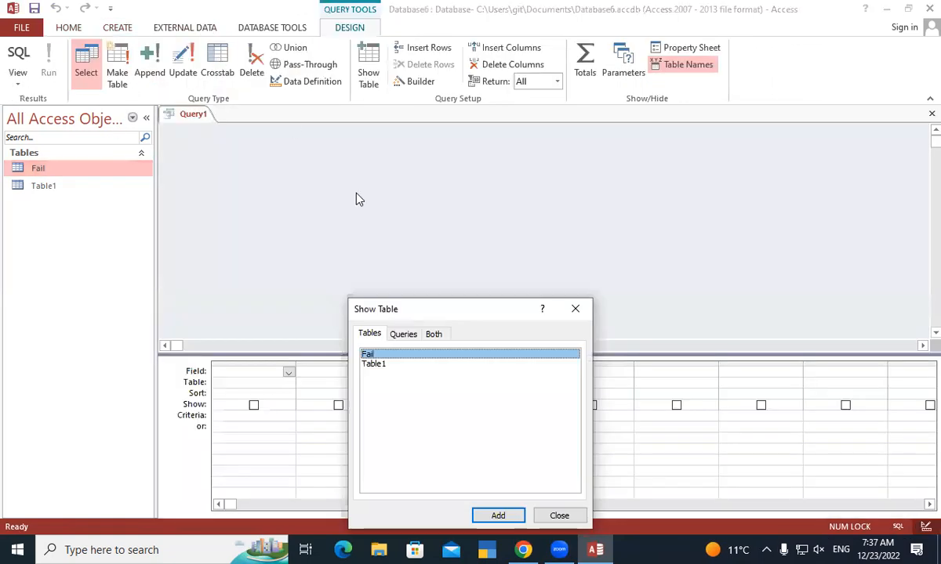
pyautogui.moveTo(461, 311); pyautogui.dragTo(516, 136)
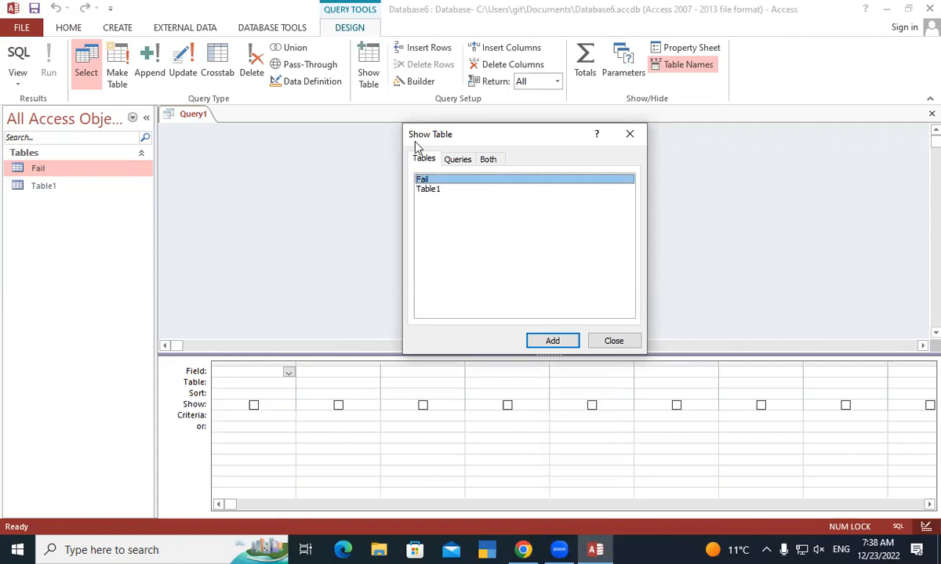
pyautogui.click(438, 192)
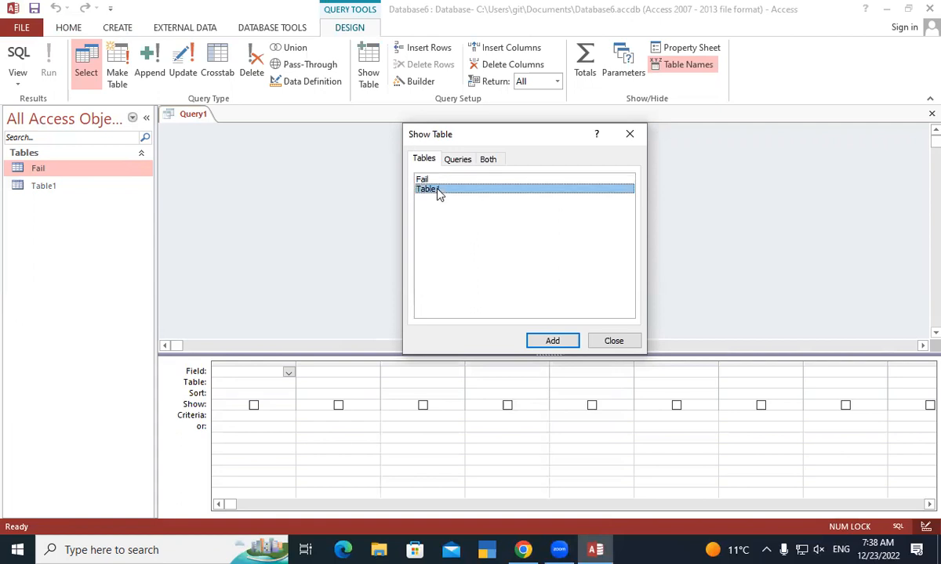
pyautogui.click(559, 346)
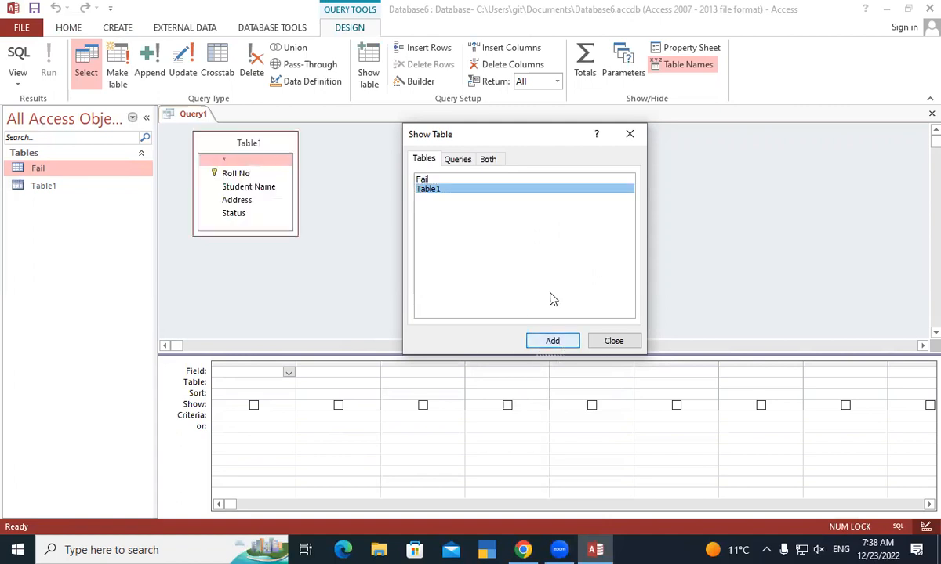
pyautogui.click(617, 345)
pyautogui.click(615, 342)
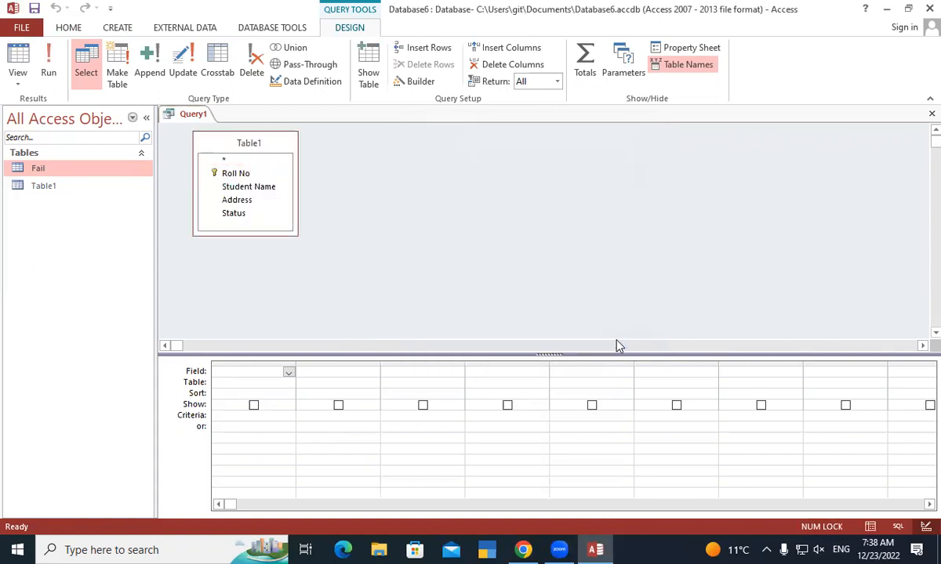
# - Add all four Table1 fields to the query grid and set the Status criterion to "Fail"
pyautogui.moveTo(292, 236); pyautogui.dragTo(341, 256)
pyautogui.click(204, 163)
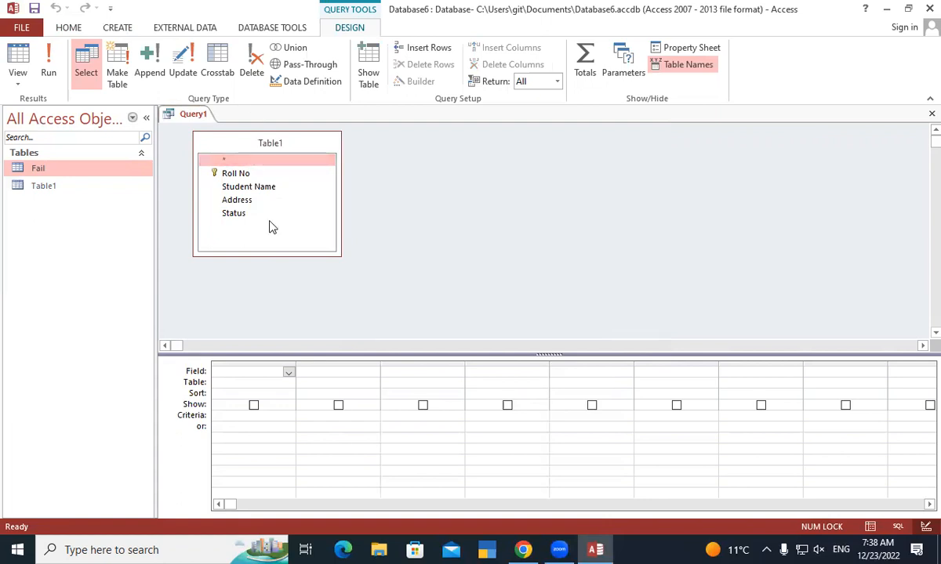
pyautogui.doubleClick(237, 140)
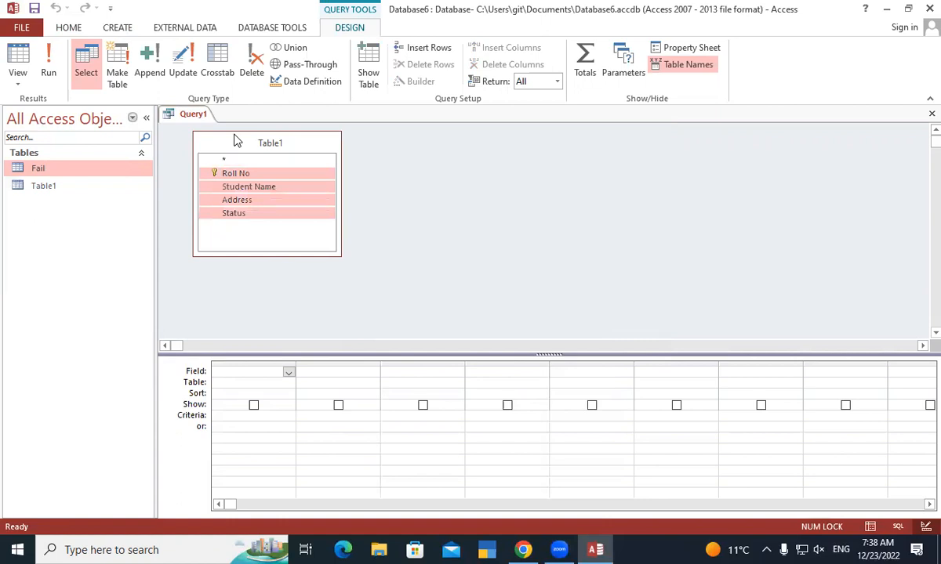
pyautogui.moveTo(235, 167); pyautogui.dragTo(251, 375)
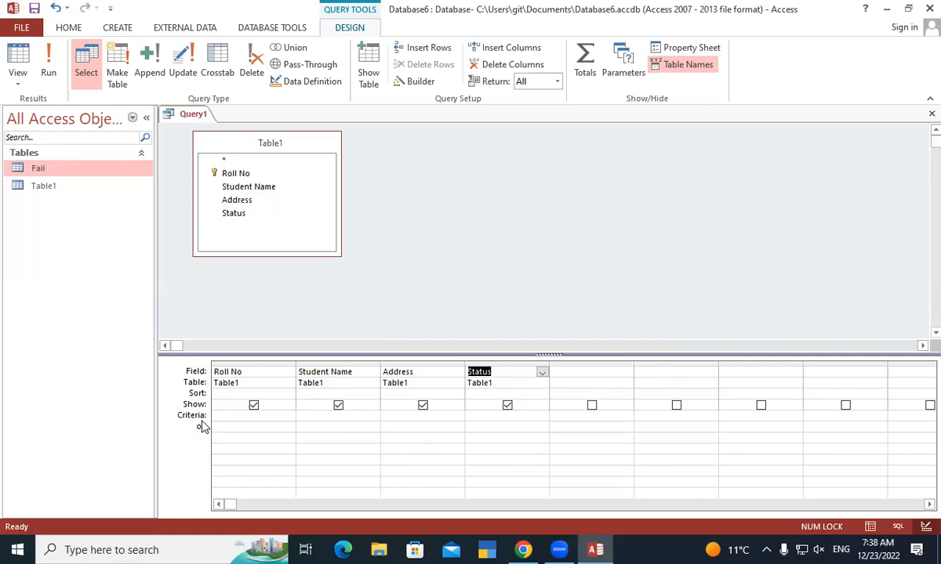
pyautogui.click(499, 417)
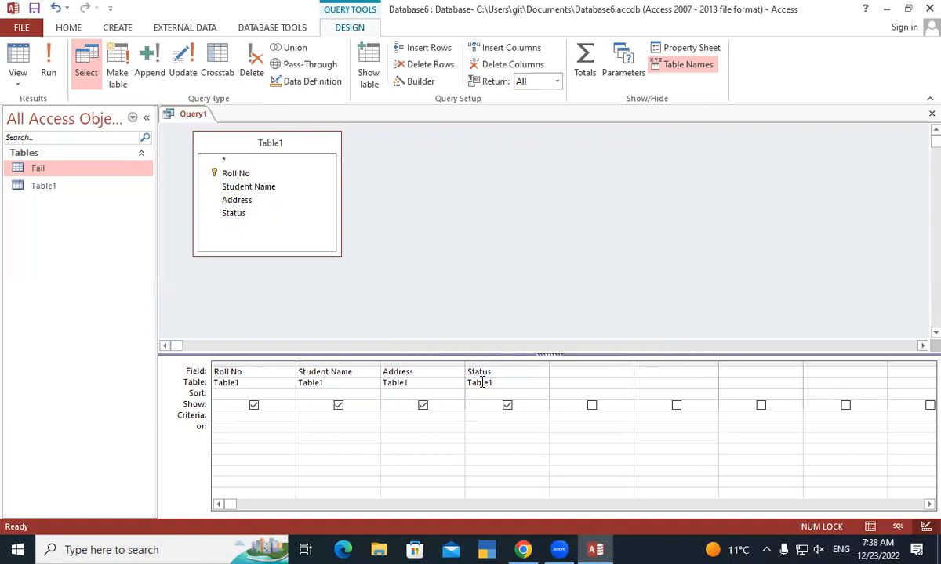
pyautogui.write('"Fail"')
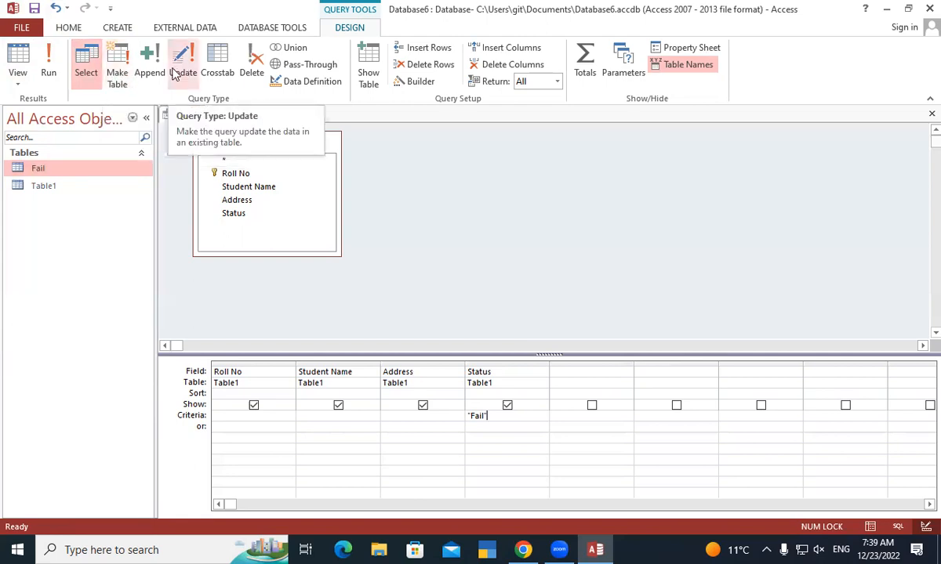
# - Turn the query into a make-table query that outputs to the Fail table in the current database
pyautogui.click(114, 71)
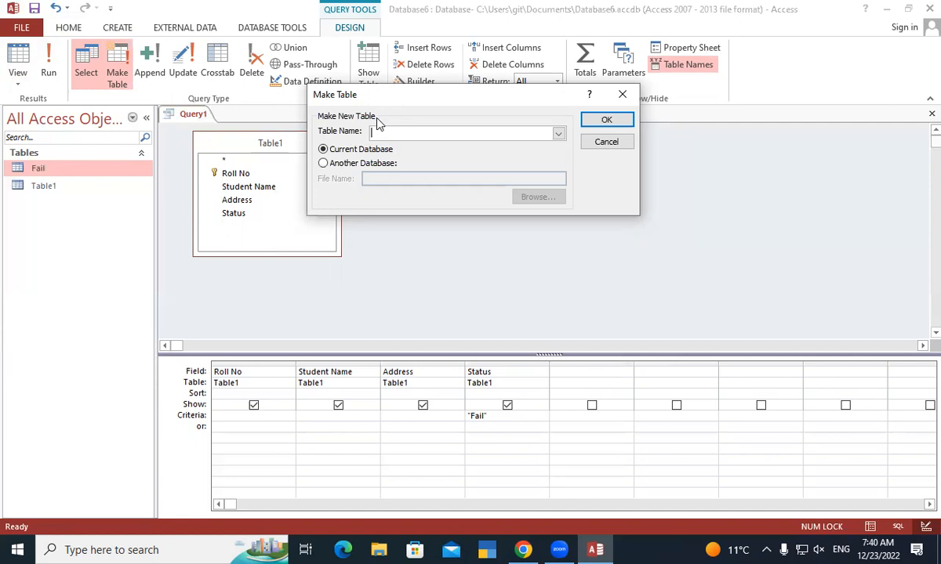
pyautogui.click(559, 134)
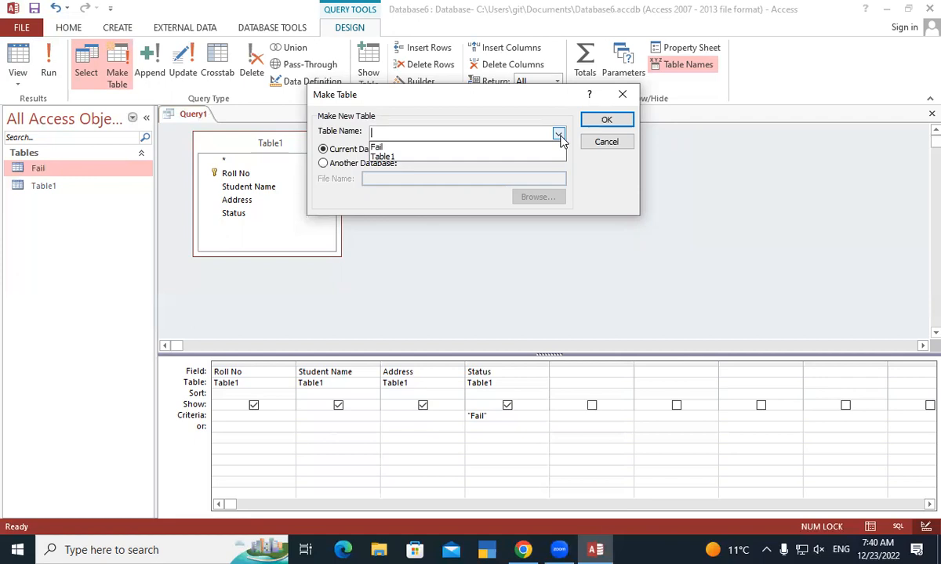
pyautogui.click(434, 148)
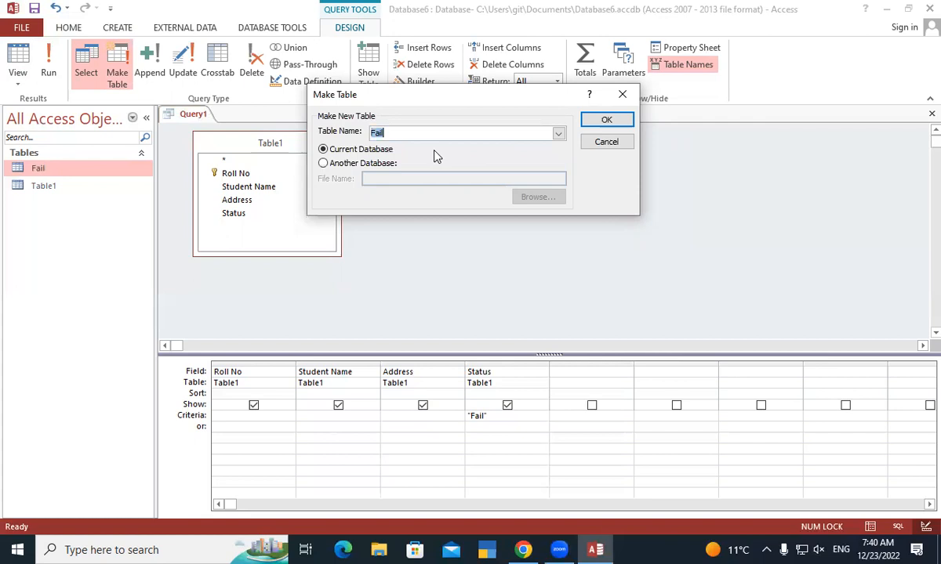
pyautogui.click(600, 120)
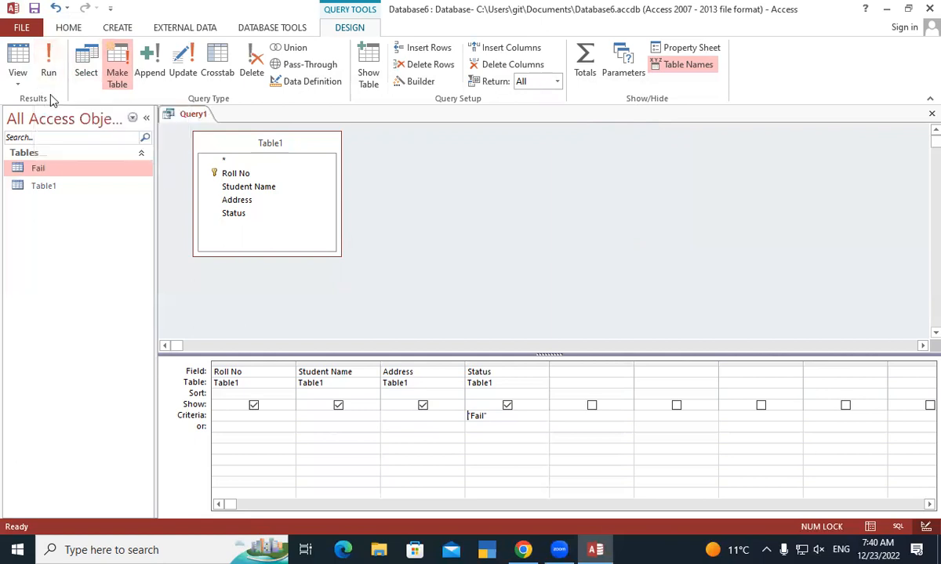
# - Run the make-table query, agreeing to replace the existing Fail table and paste the selected records
pyautogui.click(48, 59)
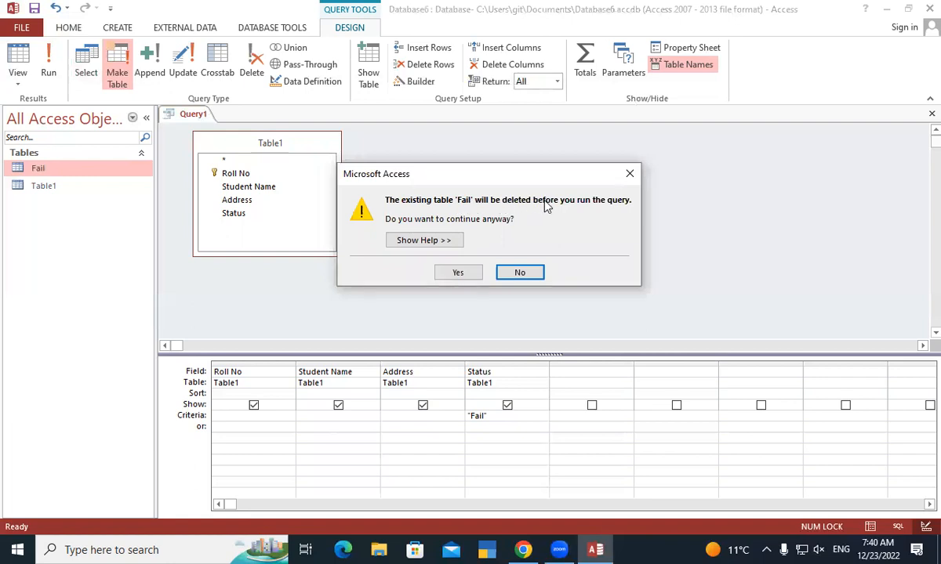
pyautogui.click(448, 273)
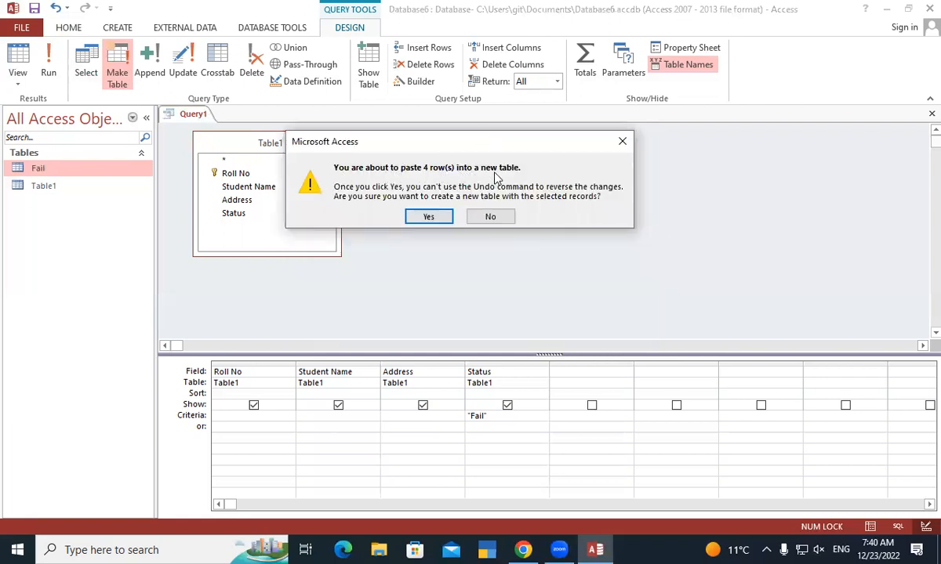
pyautogui.click(430, 217)
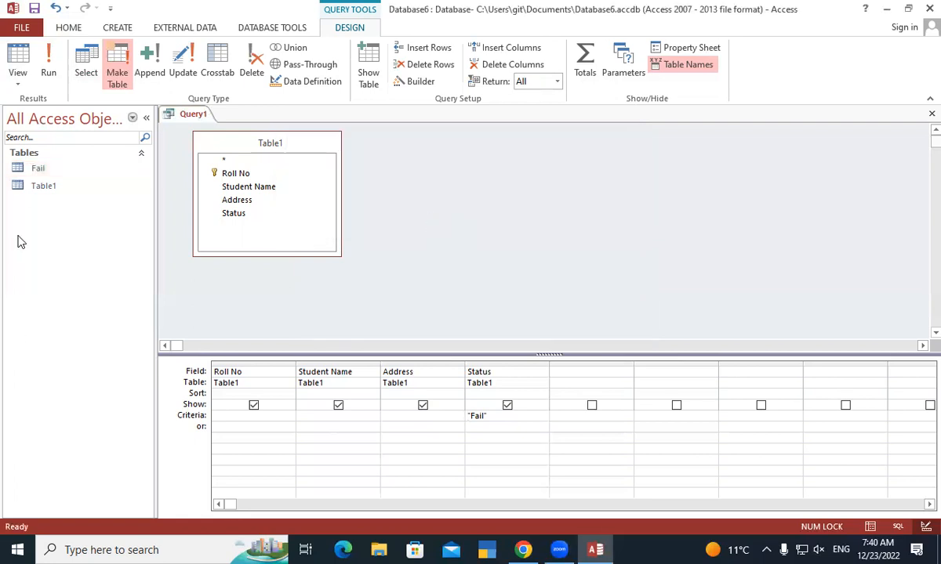
# - Open Table1 and the rebuilt Fail table to compare their records
pyautogui.click(57, 185)
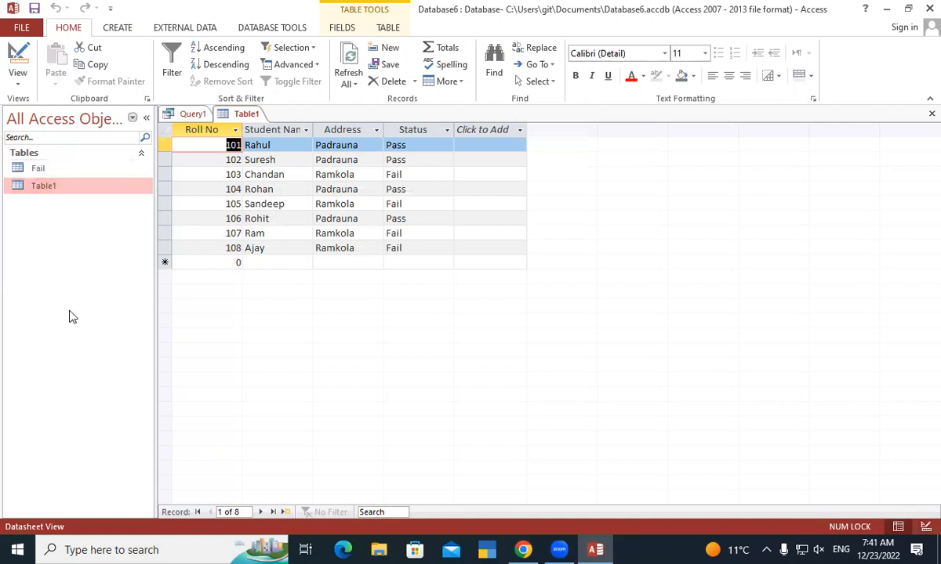
pyautogui.doubleClick(41, 169)
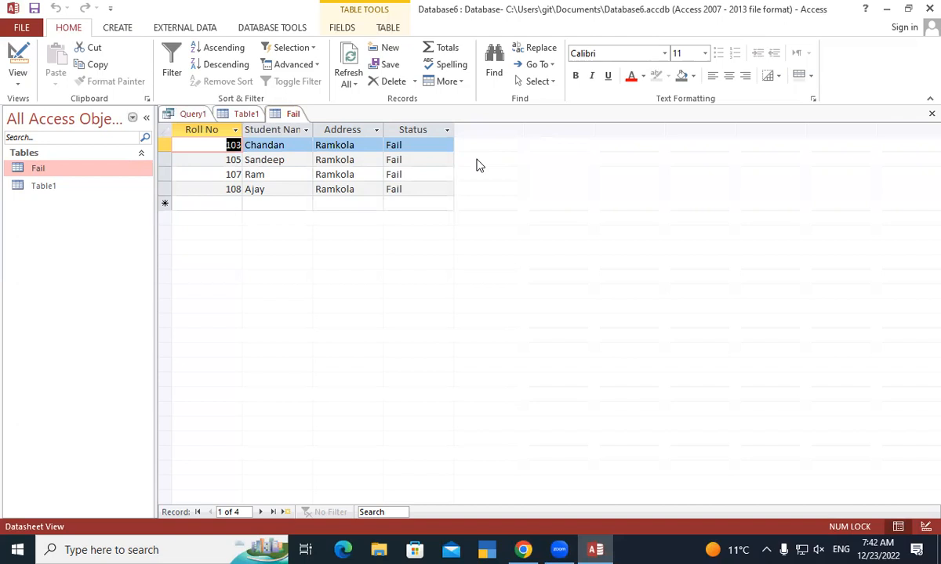
# - Close the open Fail and Table1 datasheets
pyautogui.rightClick(297, 116)
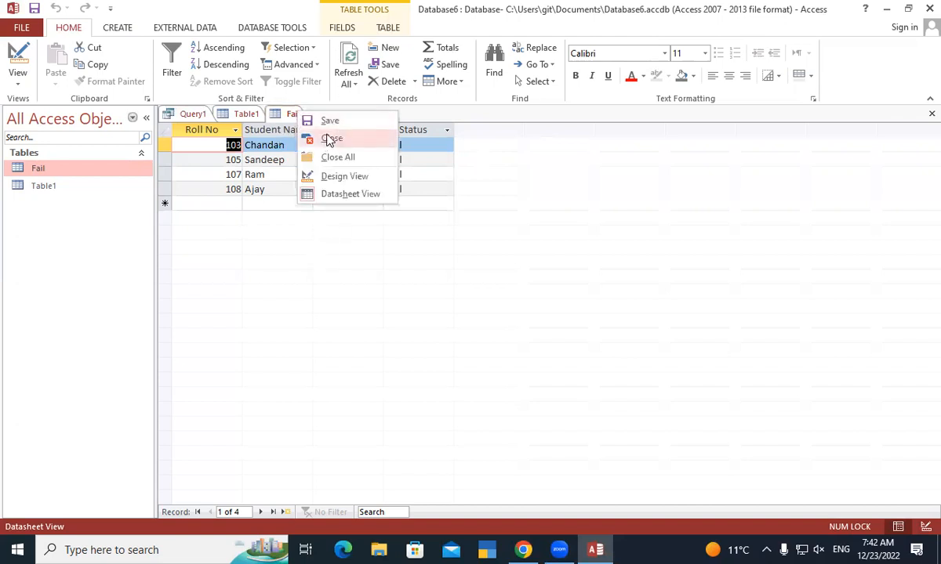
pyautogui.click(294, 112)
pyautogui.rightClick(293, 115)
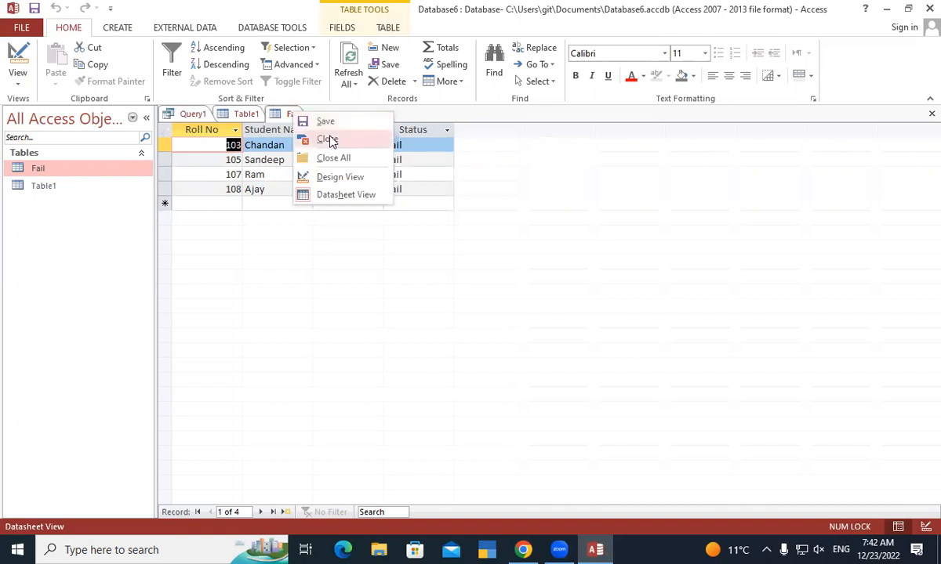
pyautogui.click(326, 140)
pyautogui.rightClick(249, 116)
pyautogui.click(282, 142)
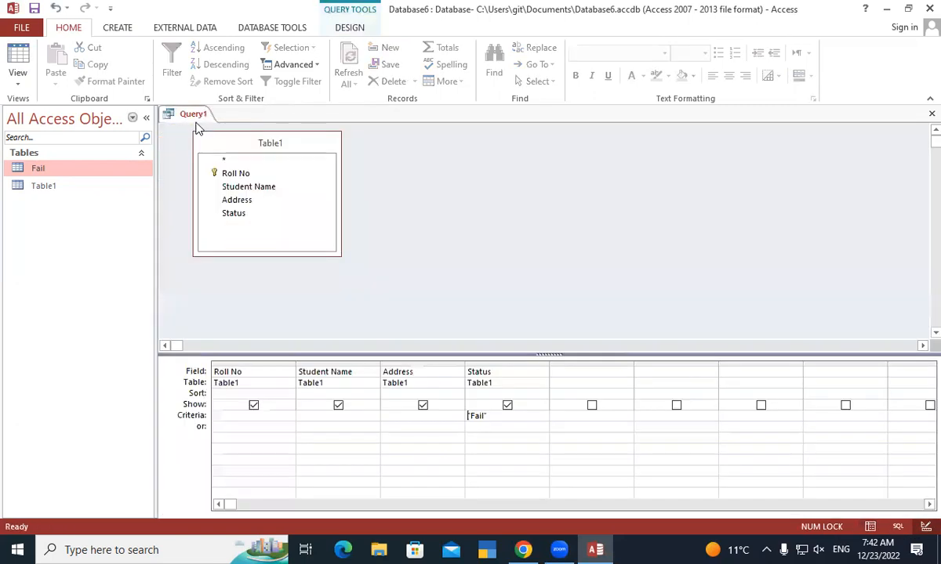
# - Save the make-table query for failed students as Query1 and close it
pyautogui.rightClick(201, 118)
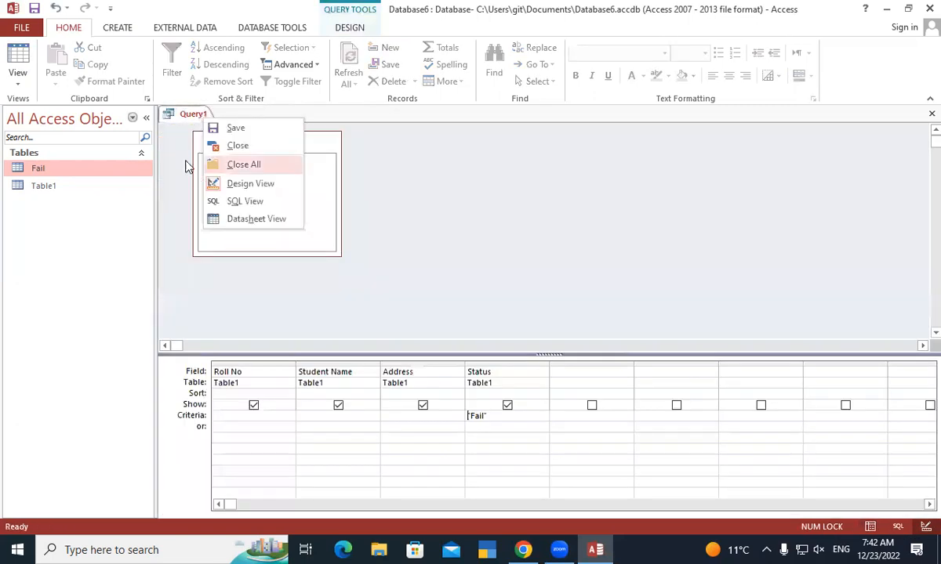
pyautogui.click(240, 152)
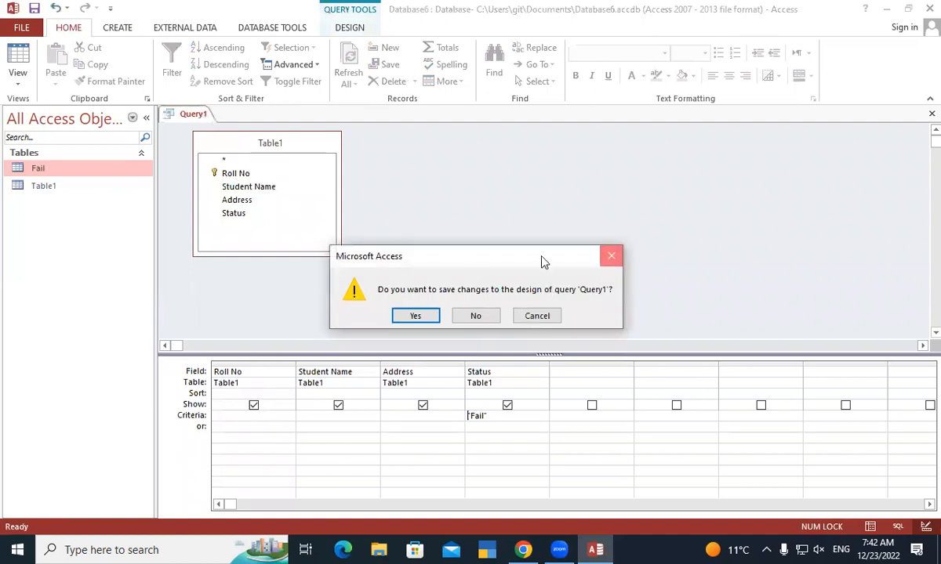
pyautogui.press('Escape')
pyautogui.rightClick(195, 115)
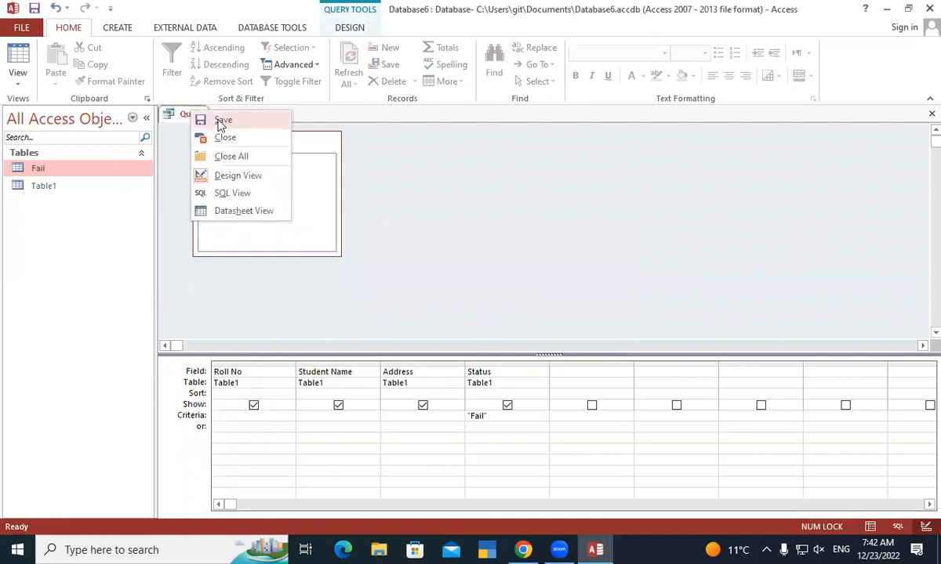
pyautogui.click(221, 121)
pyautogui.click(479, 218)
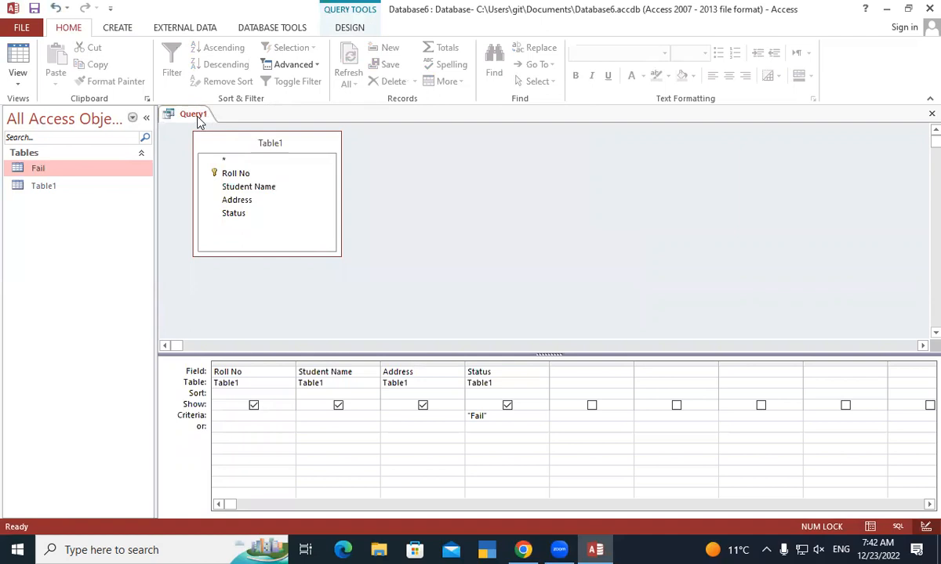
pyautogui.rightClick(198, 119)
pyautogui.click(253, 150)
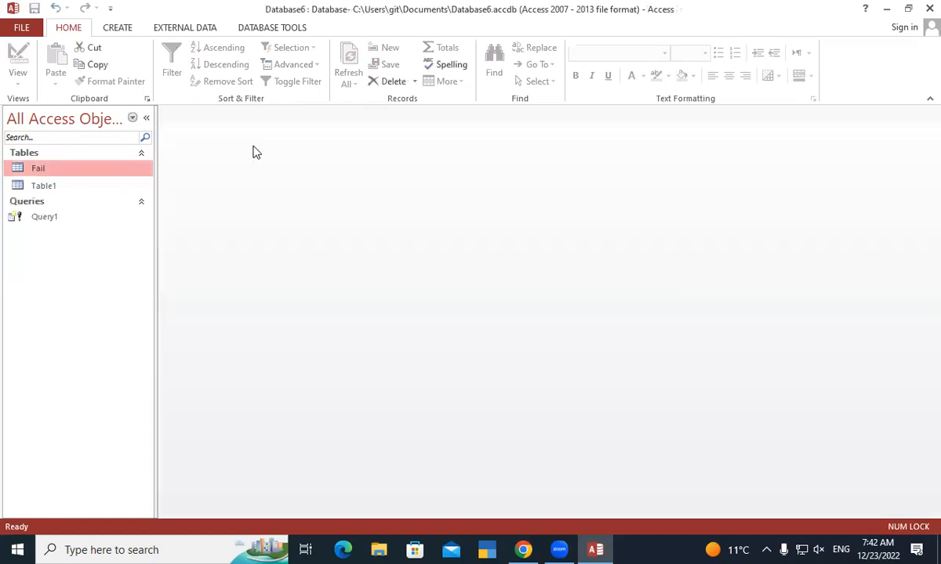
# - Start a new table in Design view with one field named gfgfg
pyautogui.click(118, 29)
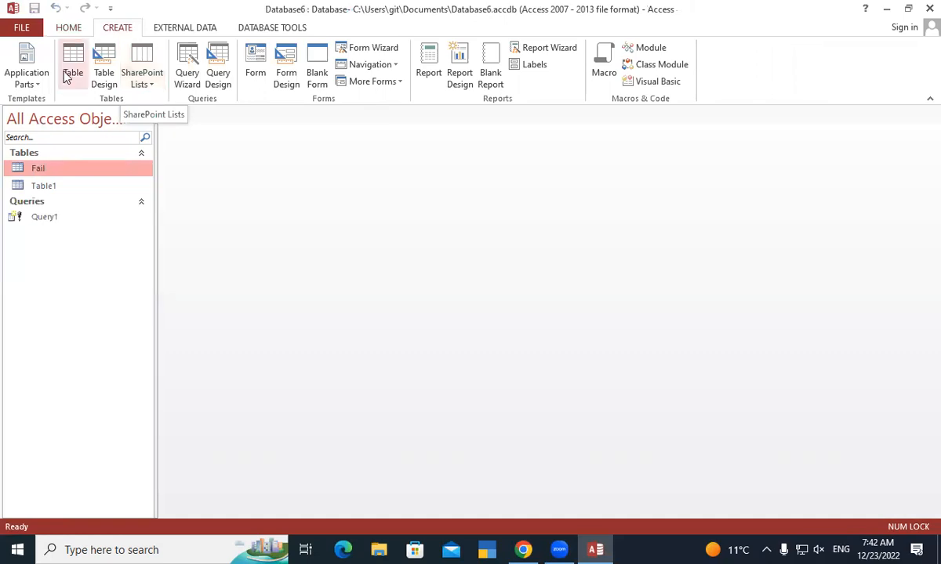
pyautogui.click(105, 72)
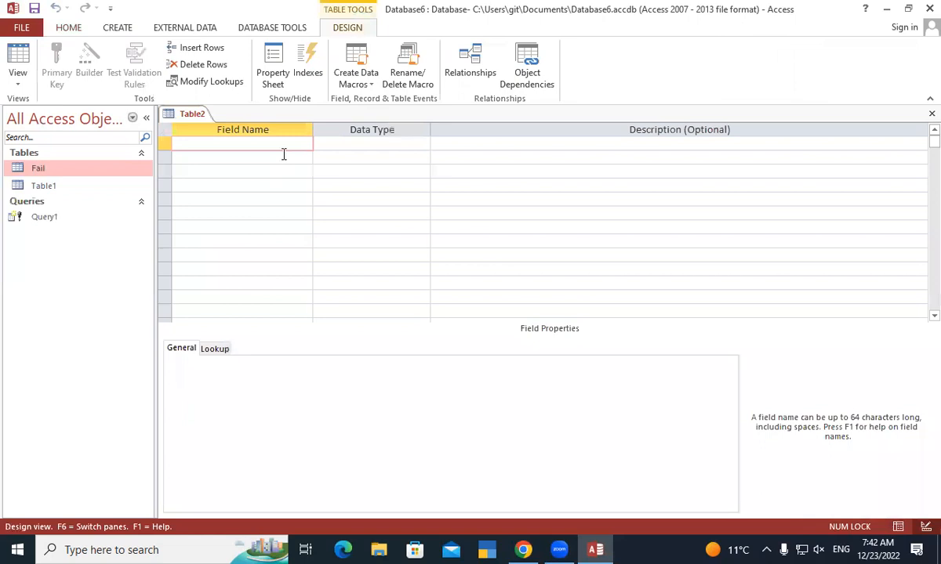
pyautogui.write('gfgfg')
# - Save the new table as Pass, letting Access create a primary key, and close it
pyautogui.rightClick(185, 115)
pyautogui.click(217, 123)
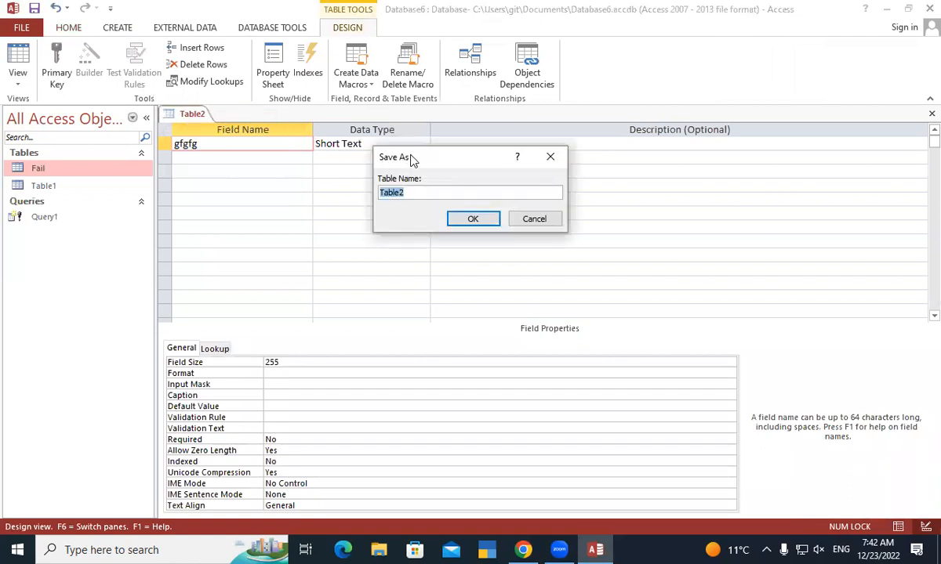
pyautogui.write('Pass')
pyautogui.click(475, 220)
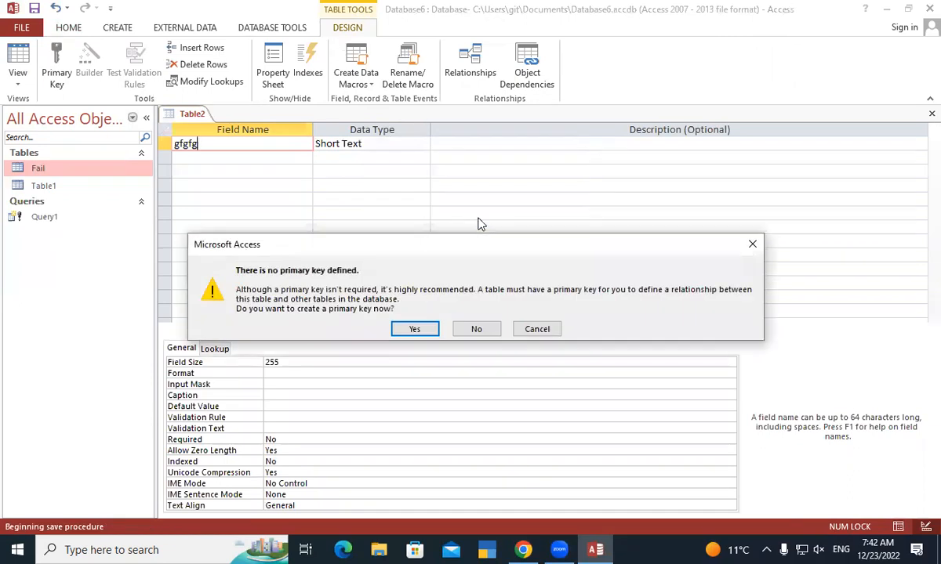
pyautogui.click(416, 329)
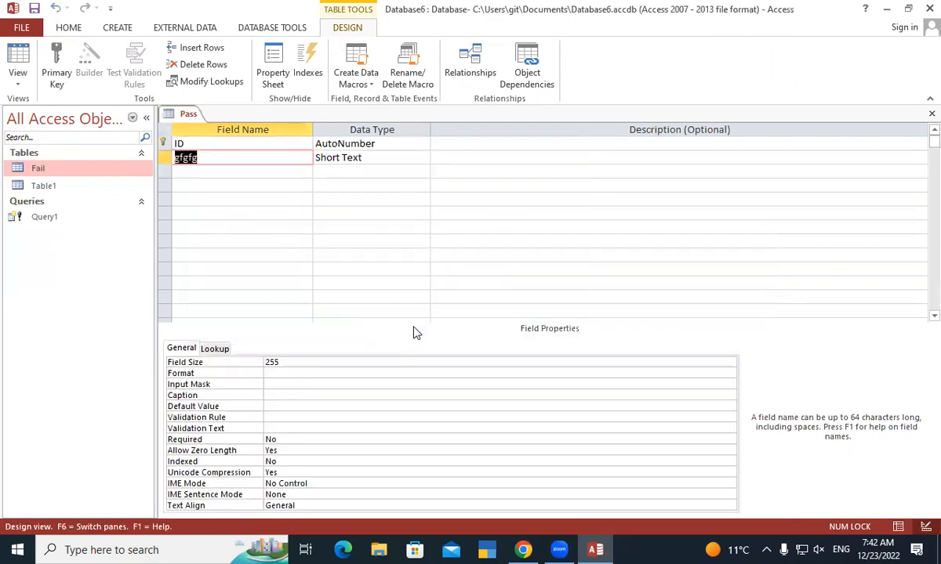
pyautogui.rightClick(187, 116)
pyautogui.click(184, 116)
pyautogui.rightClick(194, 115)
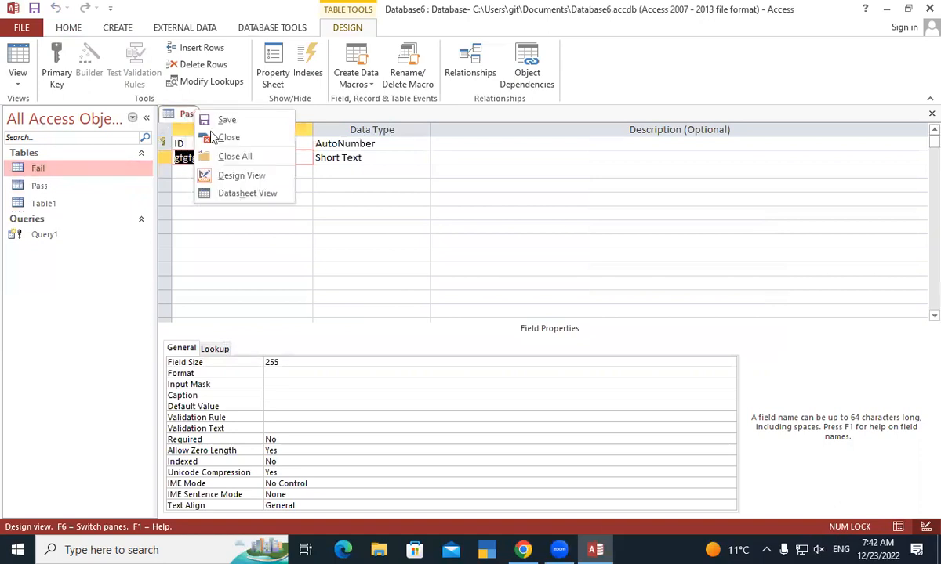
pyautogui.click(227, 140)
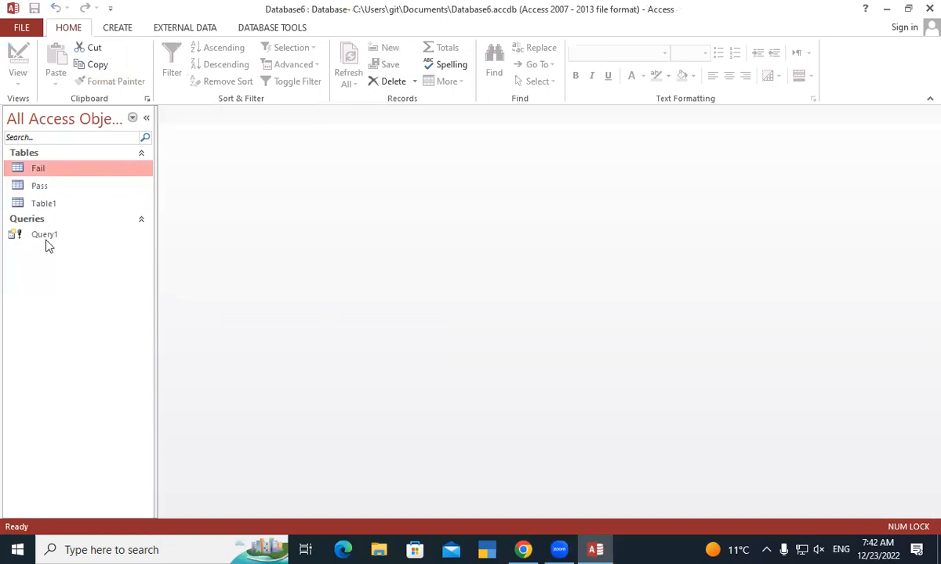
# - Create a new query in Design view based on Table1
pyautogui.click(119, 31)
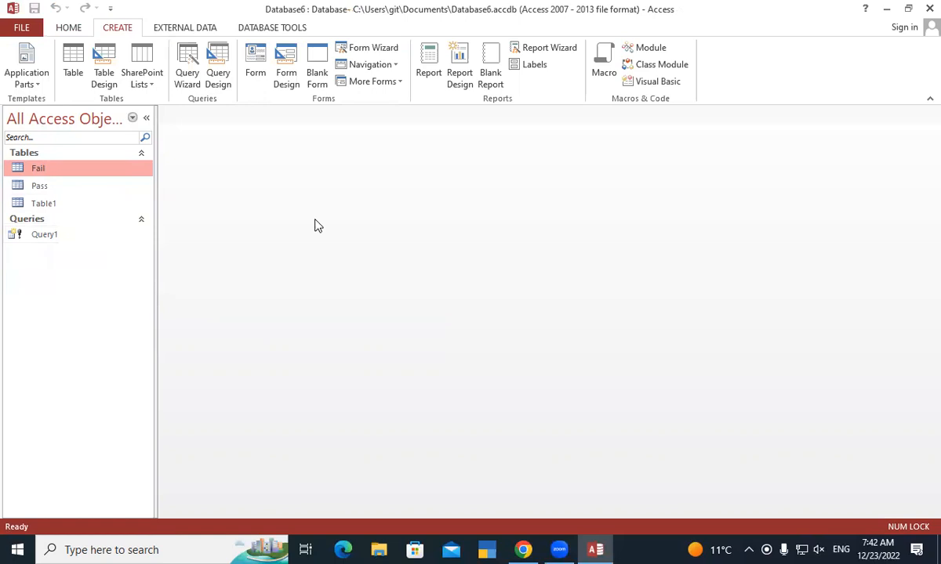
pyautogui.click(217, 62)
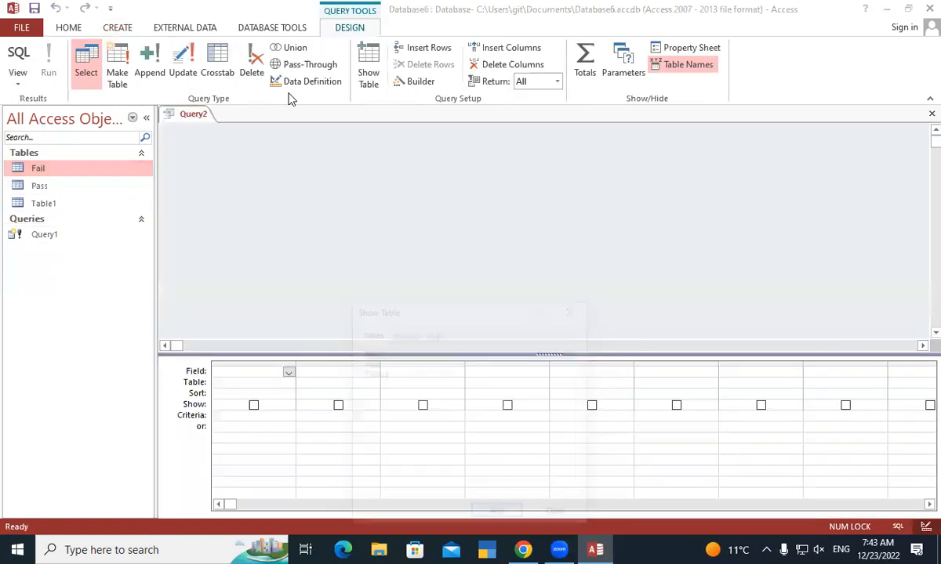
pyautogui.moveTo(423, 311); pyautogui.dragTo(461, 143)
pyautogui.click(416, 205)
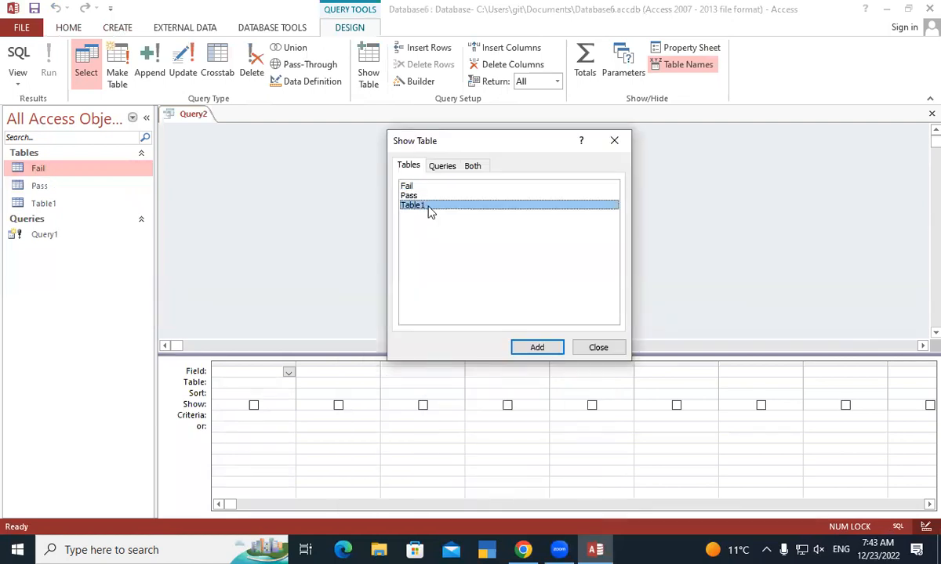
pyautogui.click(538, 349)
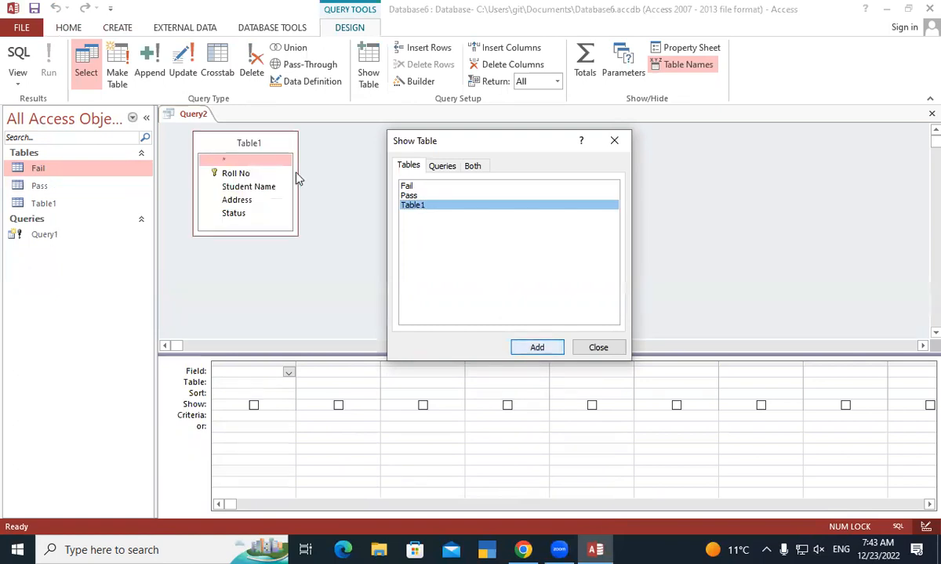
pyautogui.click(605, 354)
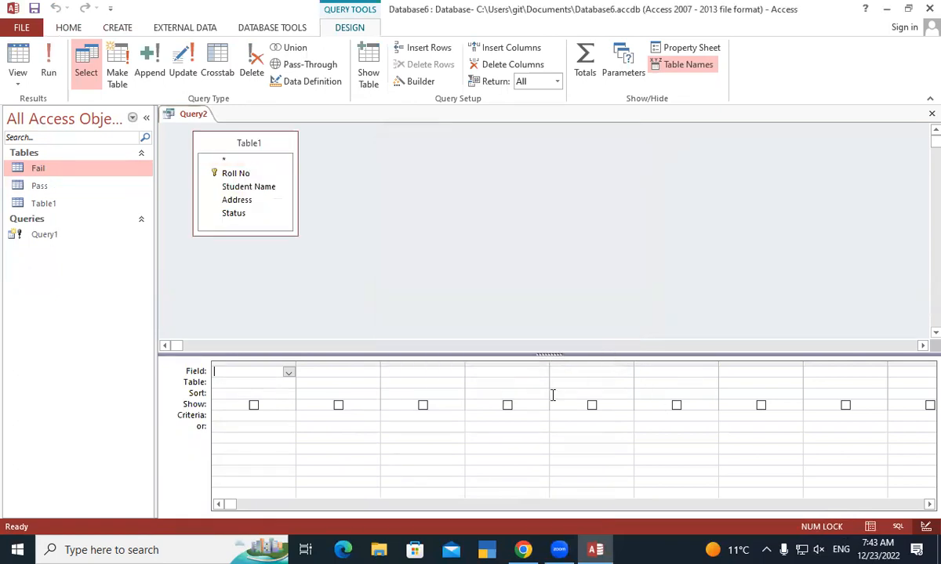
# - Add all four Table1 fields to the query grid and set the Status criterion to "Pass"
pyautogui.doubleClick(238, 147)
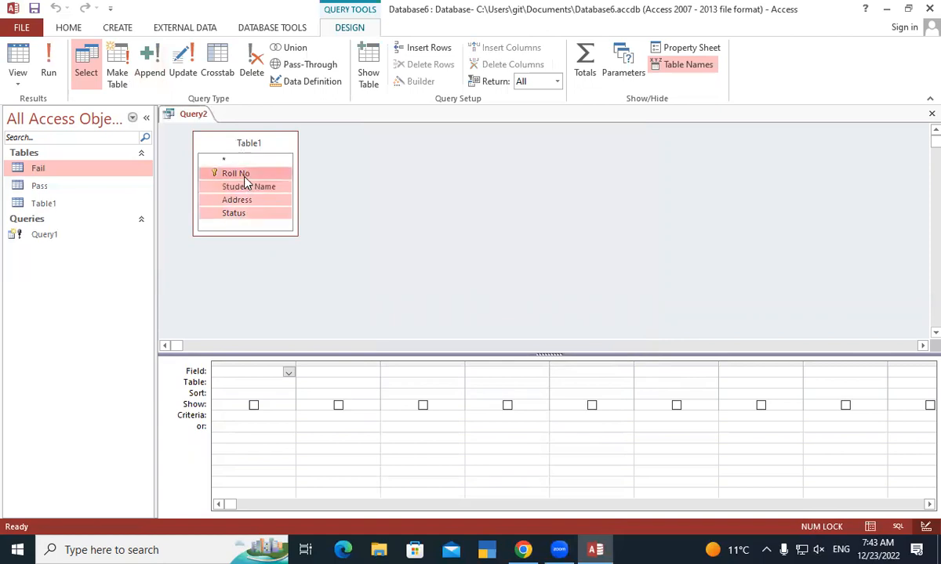
pyautogui.moveTo(248, 186); pyautogui.dragTo(246, 374)
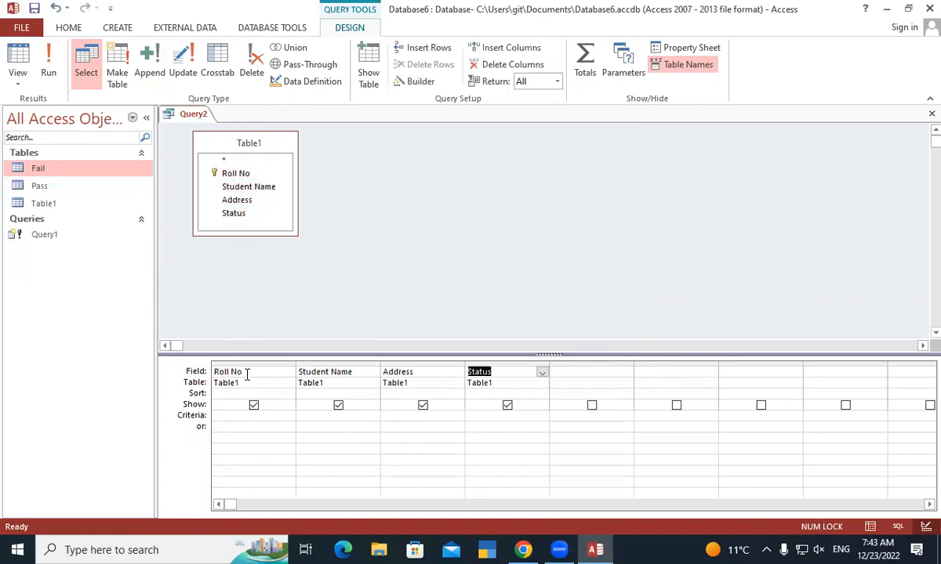
pyautogui.click(478, 417)
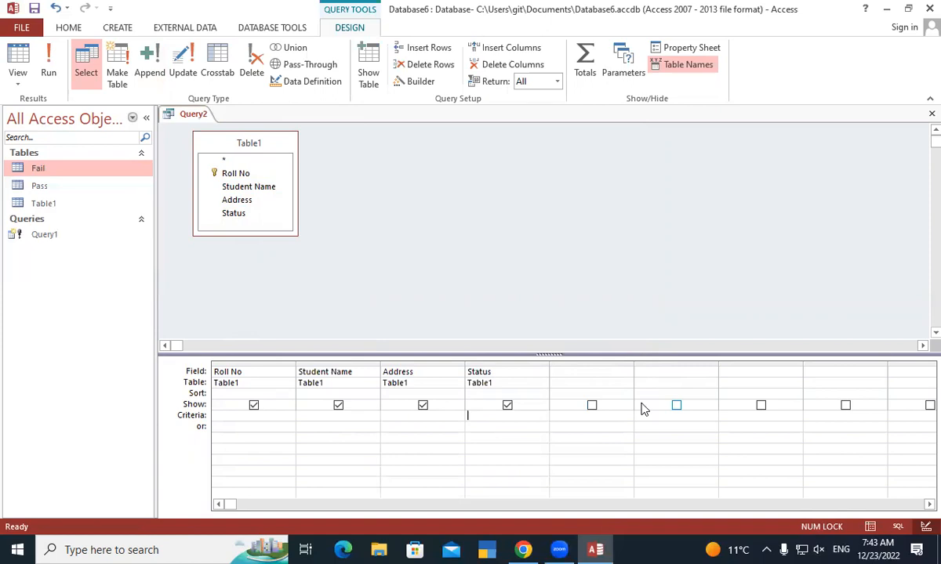
pyautogui.write('"Pass"')
# - Turn the query into a make-table query that outputs to the Pass table in the current database
pyautogui.click(114, 64)
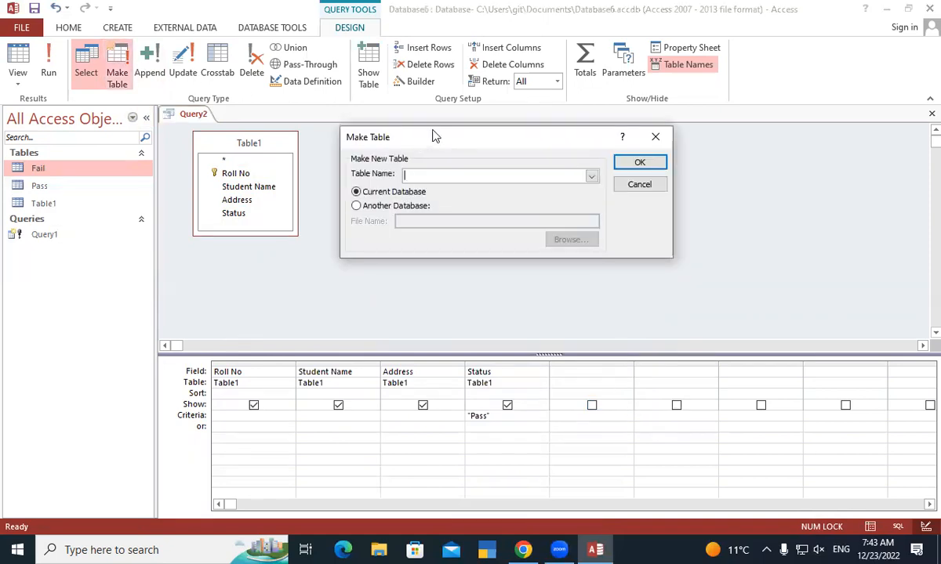
pyautogui.moveTo(436, 136); pyautogui.dragTo(386, 125)
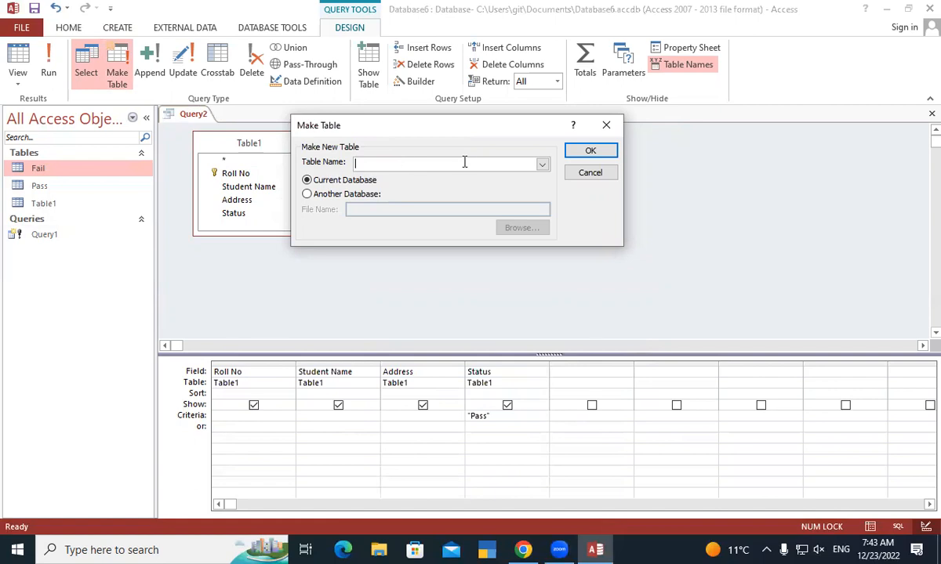
pyautogui.click(542, 163)
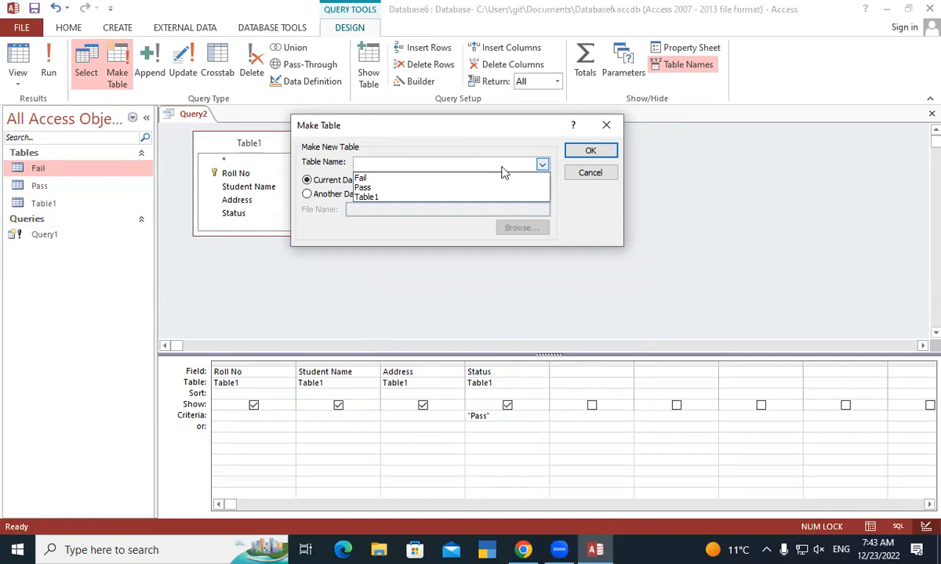
pyautogui.click(370, 191)
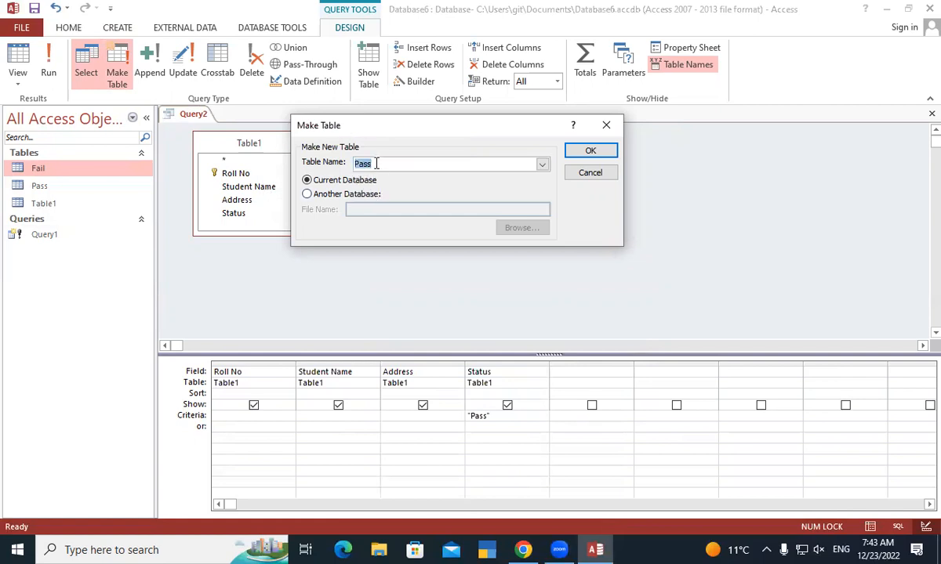
pyautogui.click(591, 151)
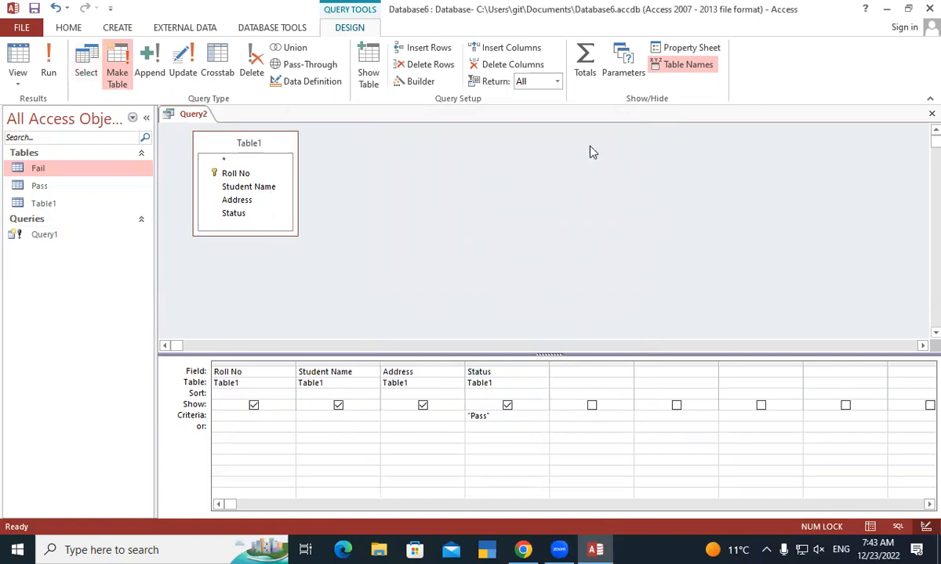
# - Run the make-table query, agreeing to replace the existing Pass table and paste the selected records
pyautogui.click(49, 63)
pyautogui.moveTo(518, 234); pyautogui.dragTo(554, 134)
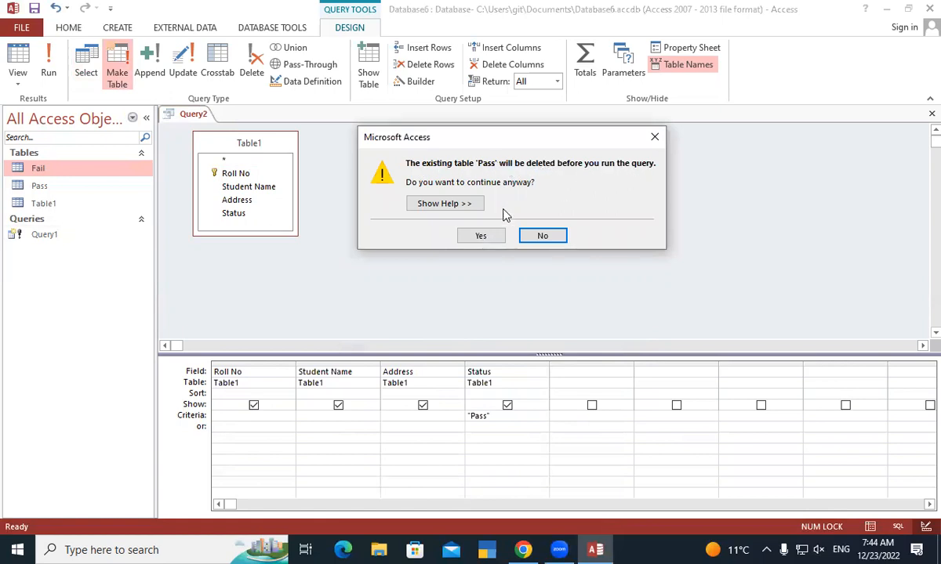
pyautogui.click(477, 235)
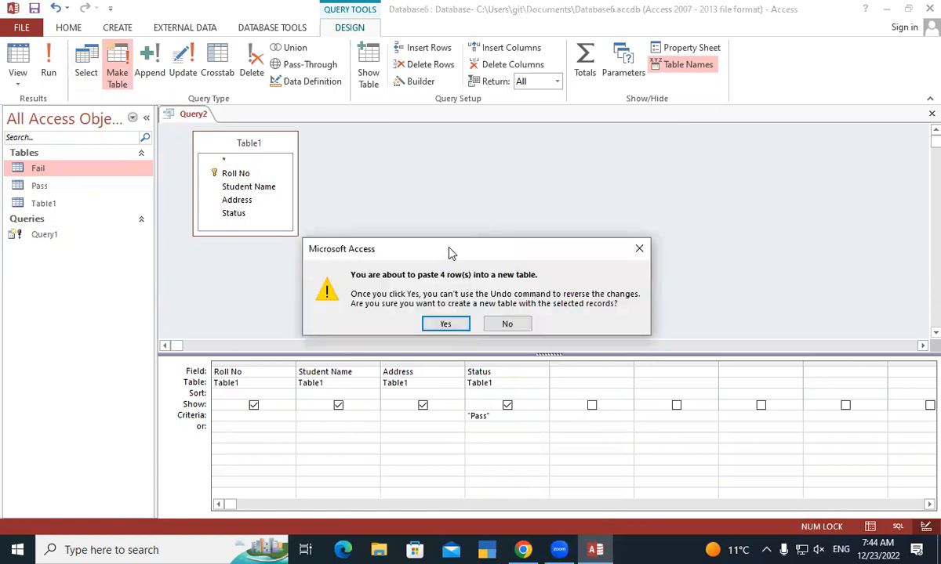
pyautogui.moveTo(449, 249); pyautogui.dragTo(504, 134)
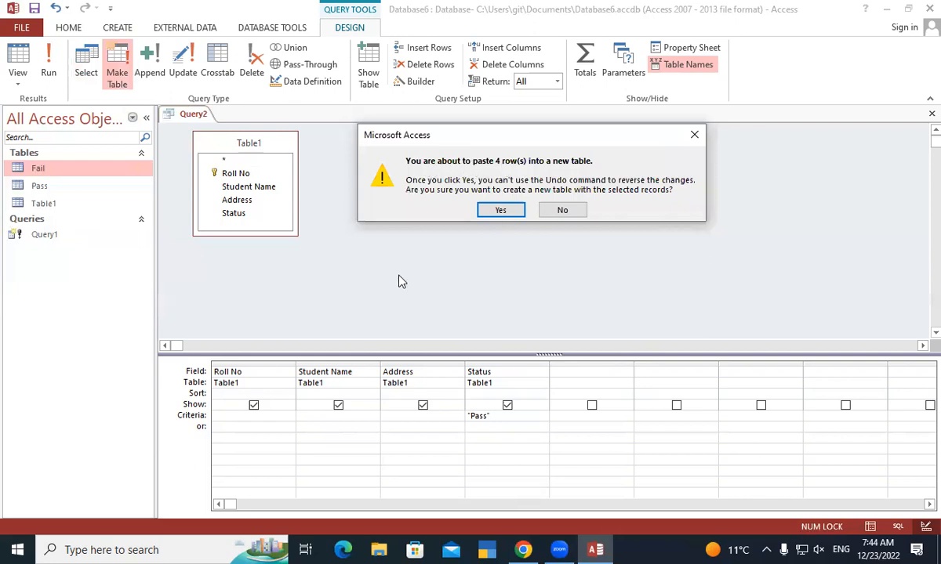
pyautogui.click(502, 211)
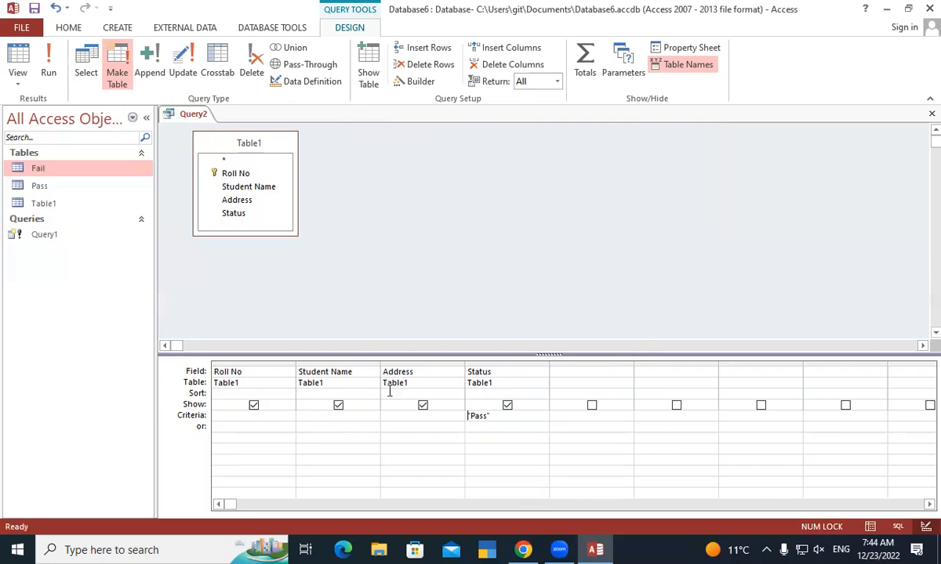
# - Save the make-table query for passed students as Query2 and close it
pyautogui.rightClick(194, 116)
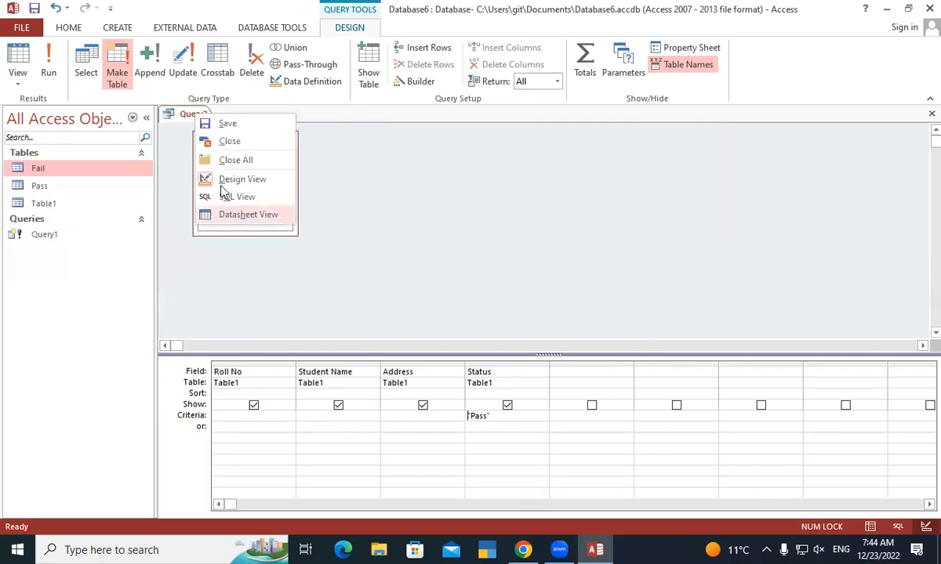
pyautogui.click(224, 125)
pyautogui.click(481, 219)
pyautogui.rightClick(196, 116)
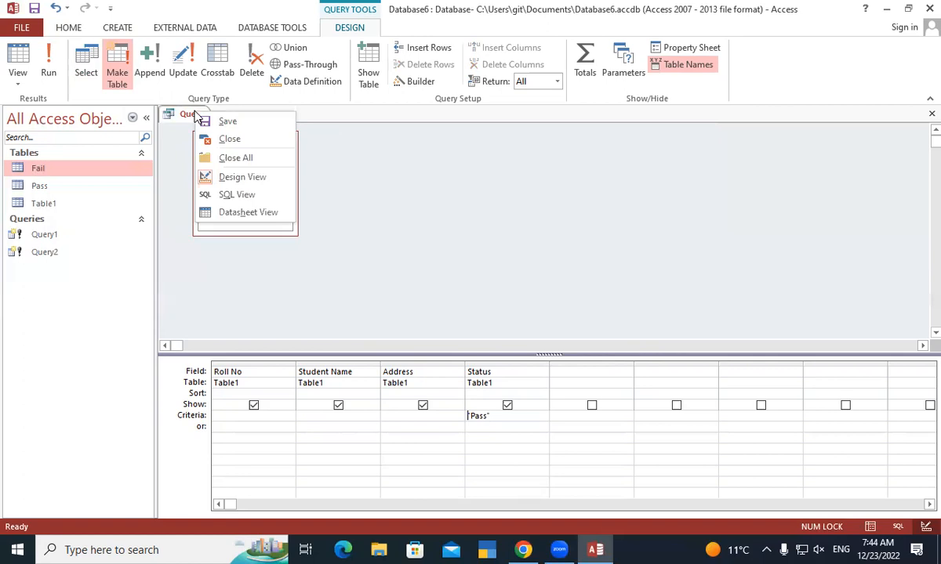
pyautogui.click(224, 139)
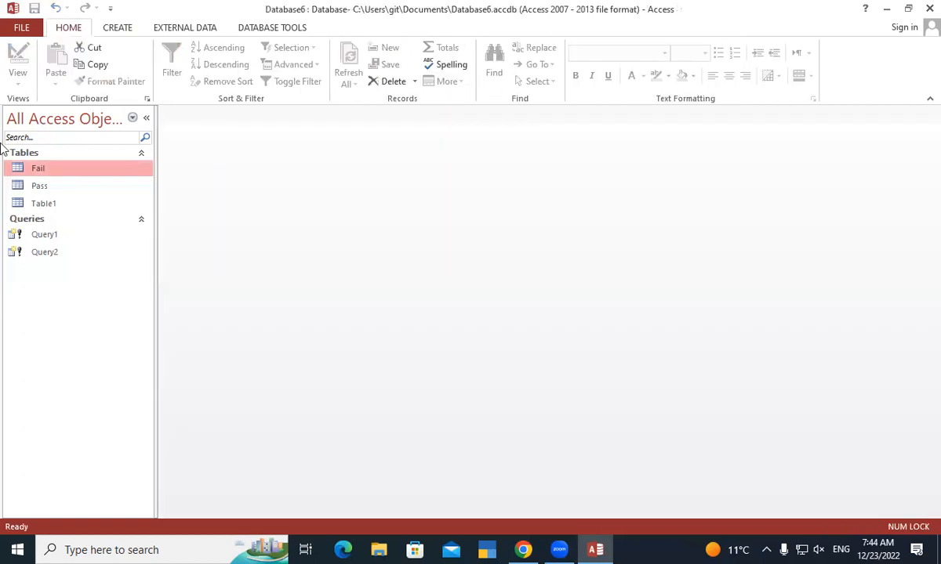
# - Open the rebuilt Pass table to review its records, and save it
pyautogui.doubleClick(58, 187)
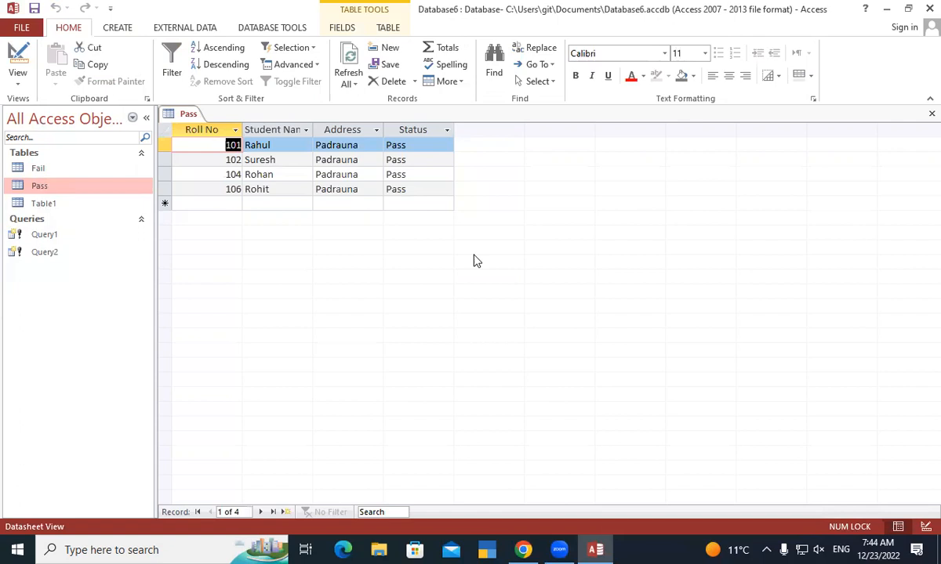
pyautogui.rightClick(186, 115)
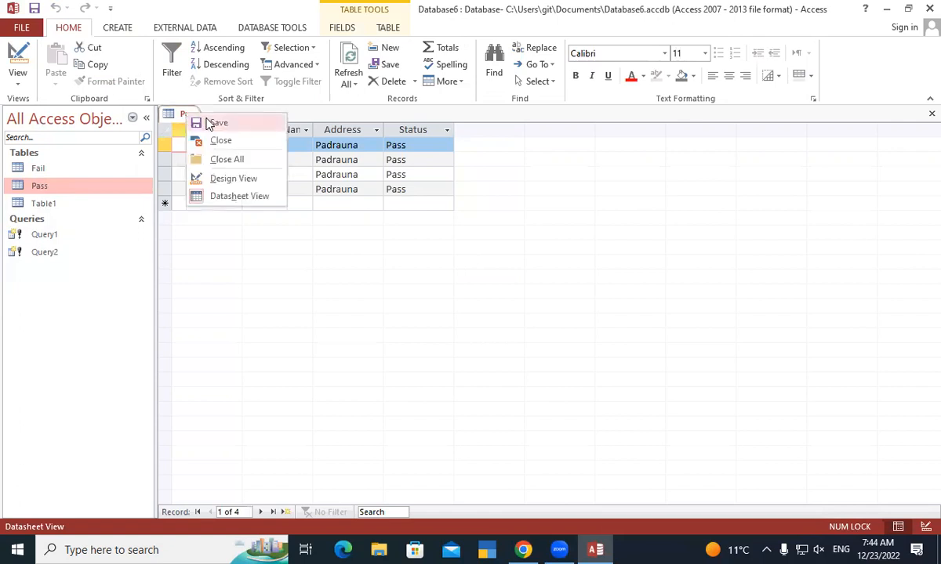
pyautogui.click(212, 124)
pyautogui.rightClick(187, 116)
pyautogui.click(212, 124)
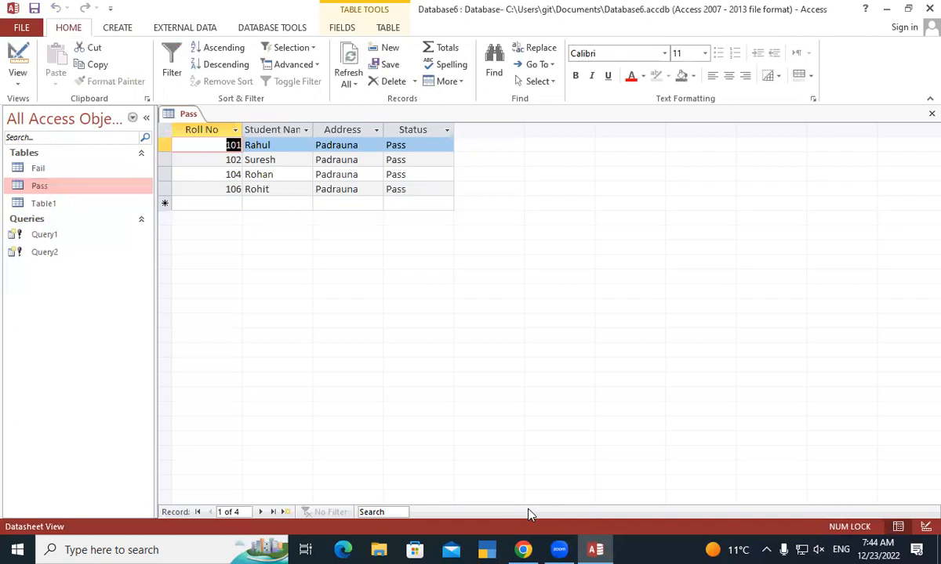